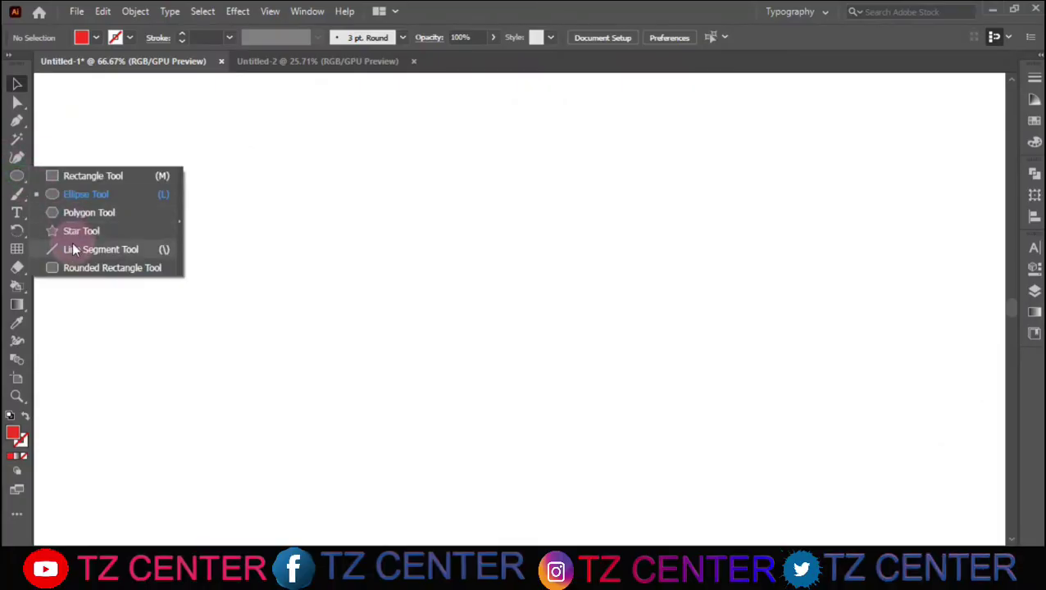
Draw a 520 px vertical line on the left with a black stroke
click(98, 249)
mouse_move(263, 154)
mouse_down()
mouse_move(281, 416)
mouse_move(264, 463)
mouse_up()
click(17, 83)
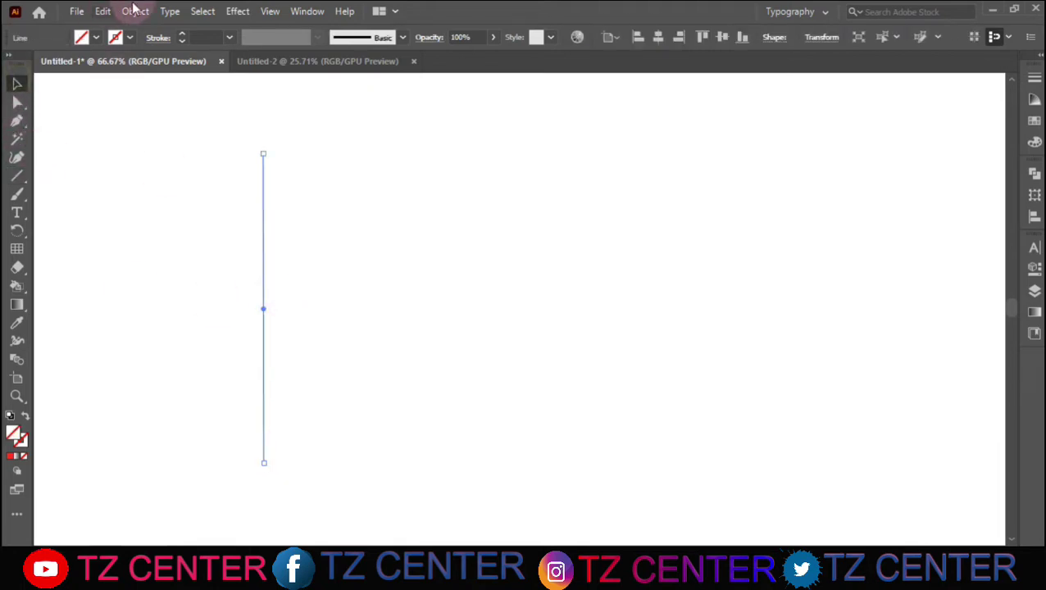
click(129, 38)
click(45, 65)
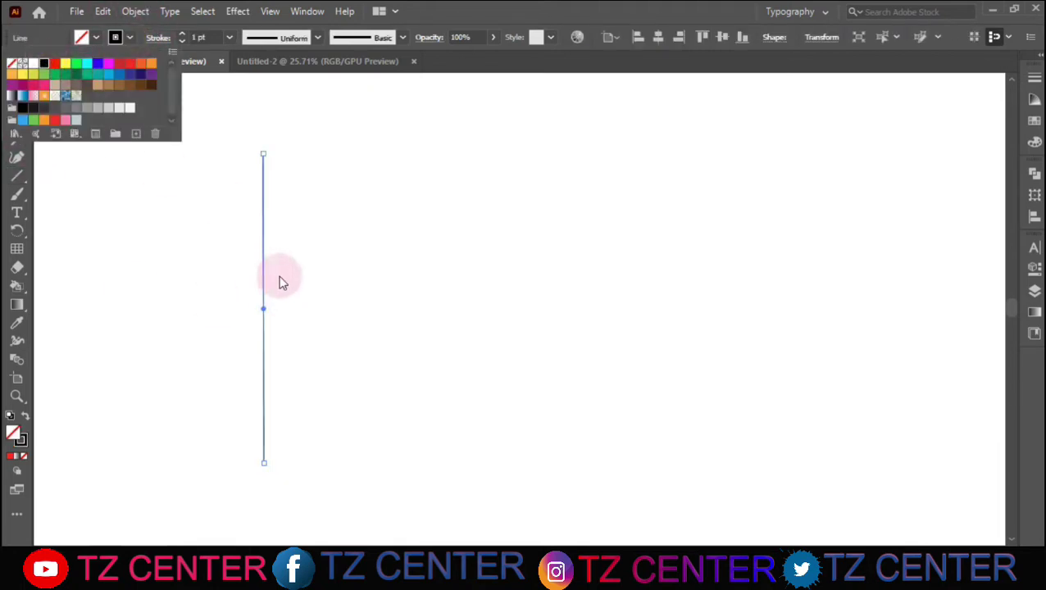
Duplicate the line rightward into four closely spaced parallel lines and select them all
drag(264, 312, 273, 314)
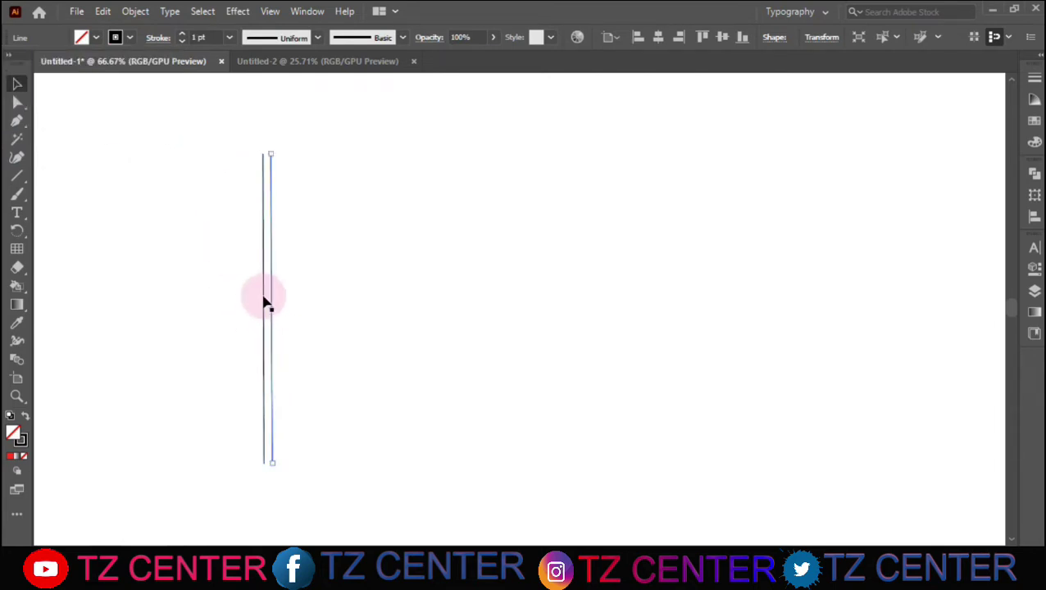
key(ctrl+d)
key(ctrl+d)
drag(212, 174, 286, 262)
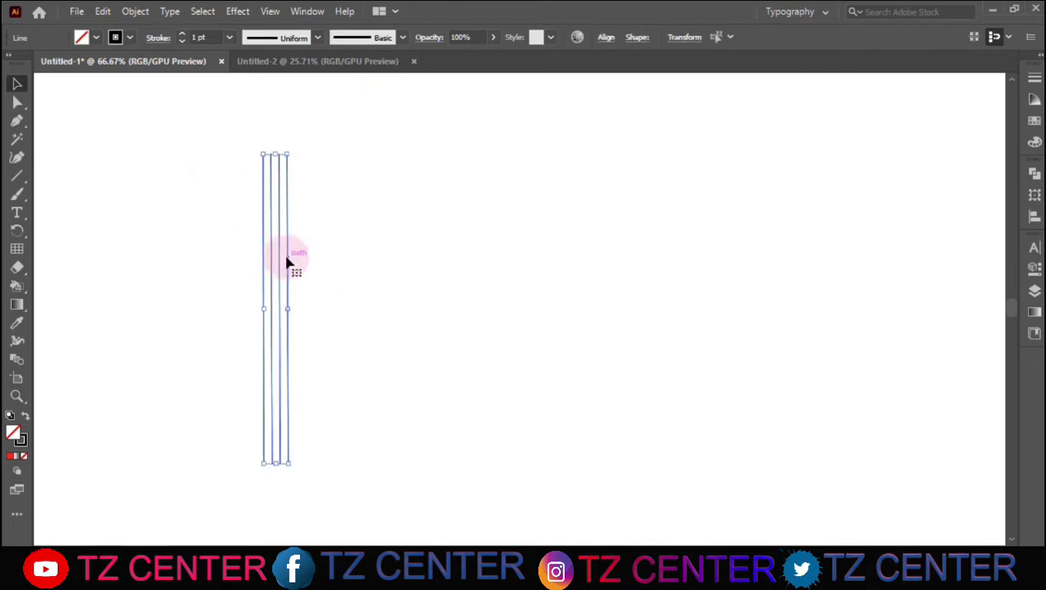
Make a copy of the four lines rotated 90° so they run horizontally
right_click(280, 250)
mouse_move(327, 463)
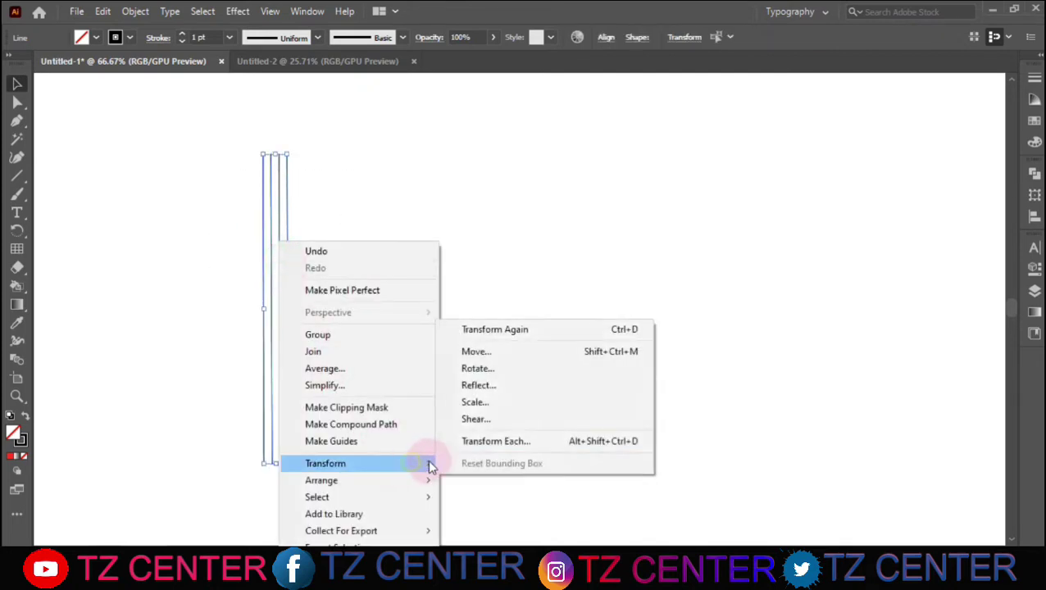
click(510, 369)
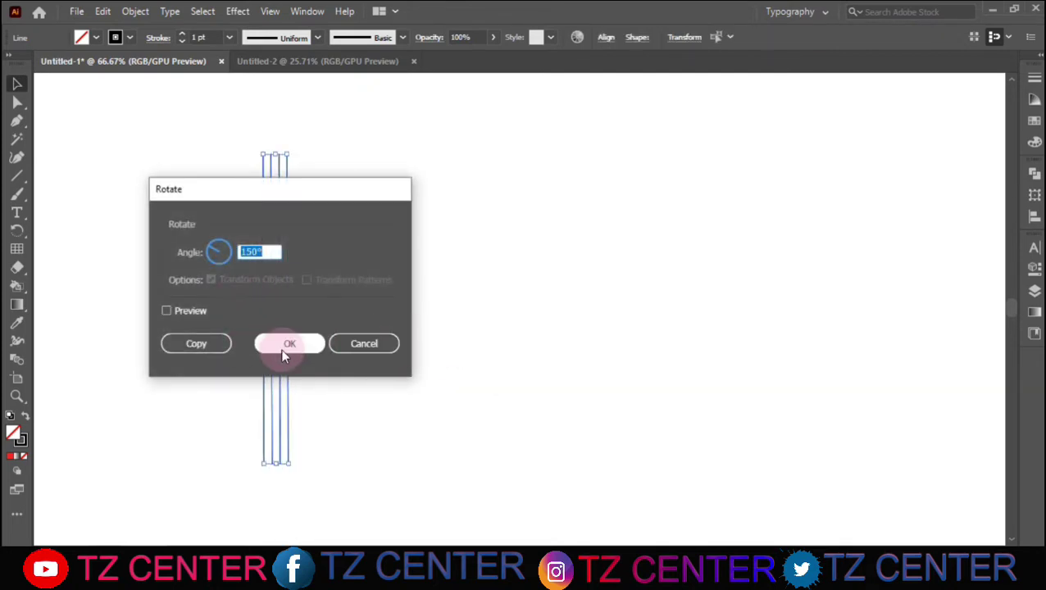
text(90)
click(195, 343)
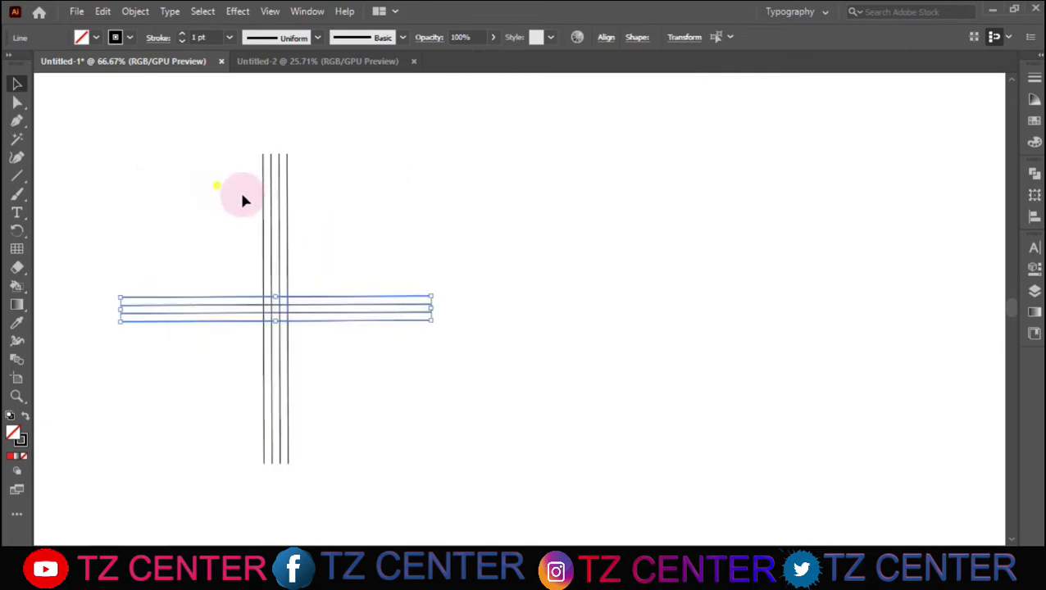
Rotate the original four vertical lines by 150° into a diagonal
click(240, 194)
right_click(277, 196)
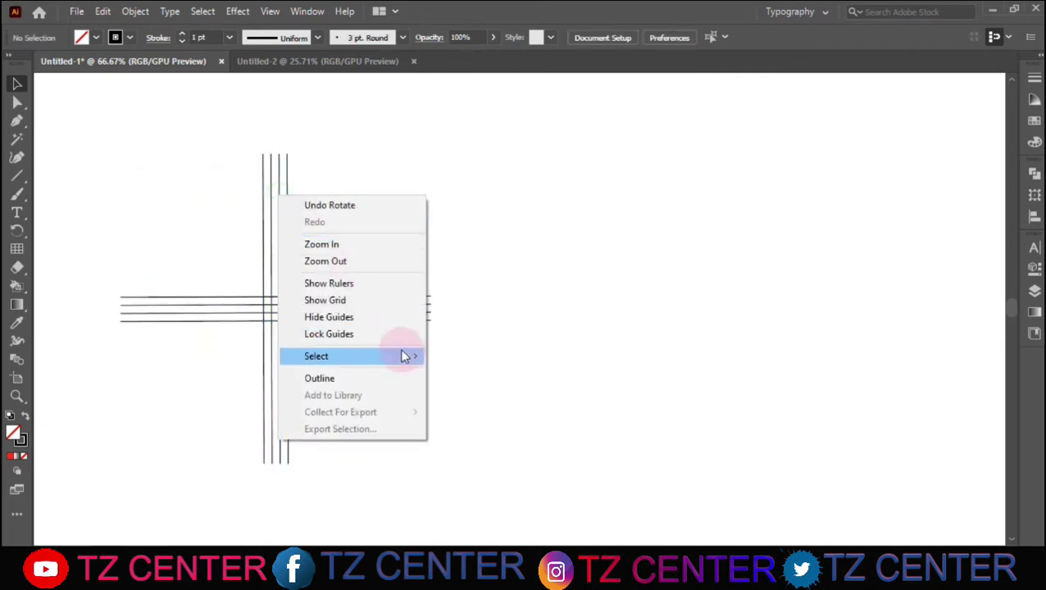
click(329, 249)
click(275, 234)
right_click(275, 232)
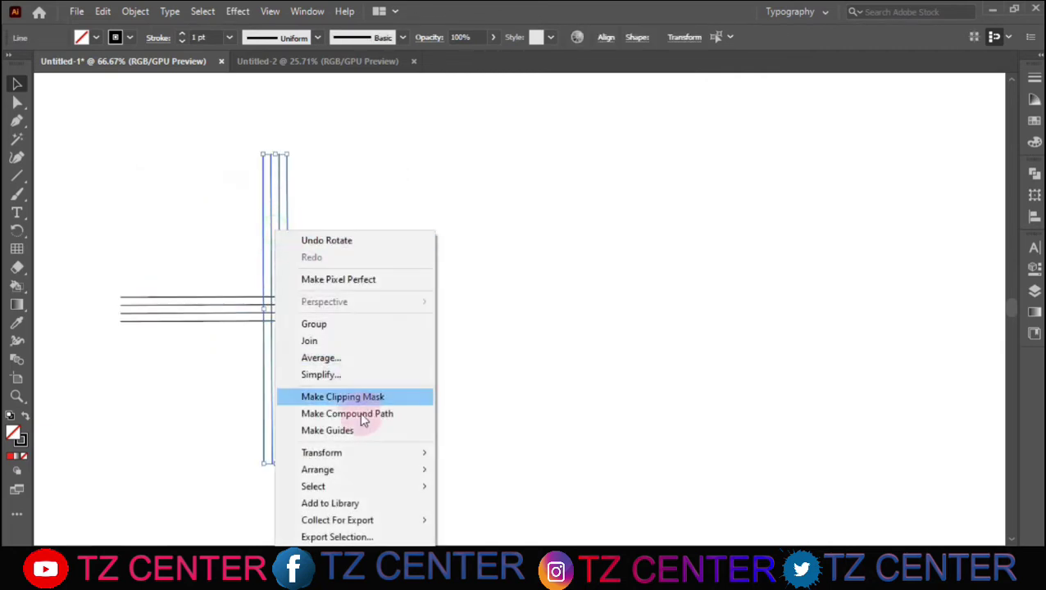
mouse_move(321, 452)
click(467, 355)
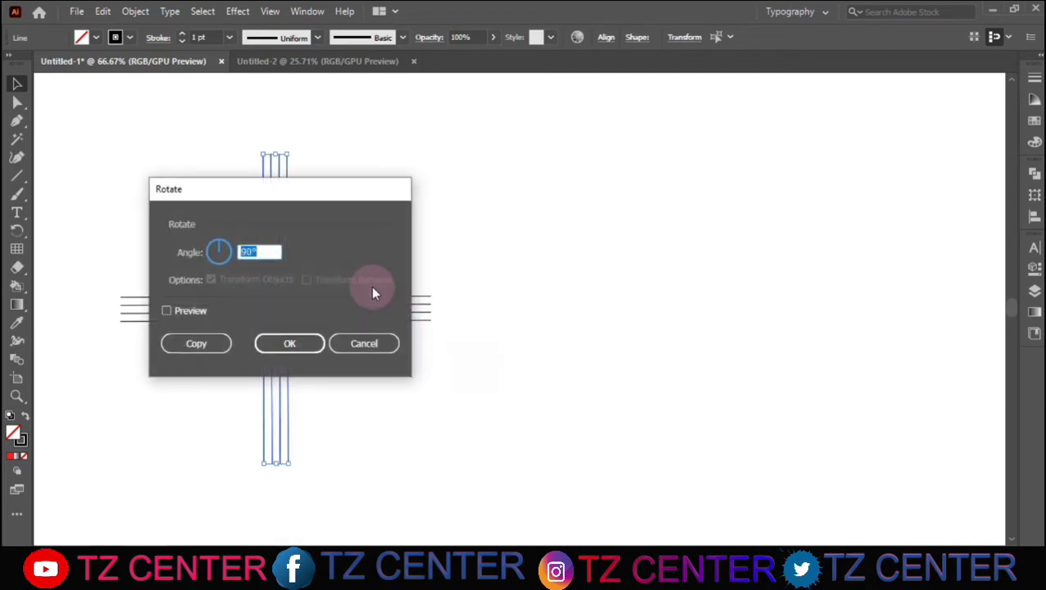
text(15)
text(0)
click(291, 344)
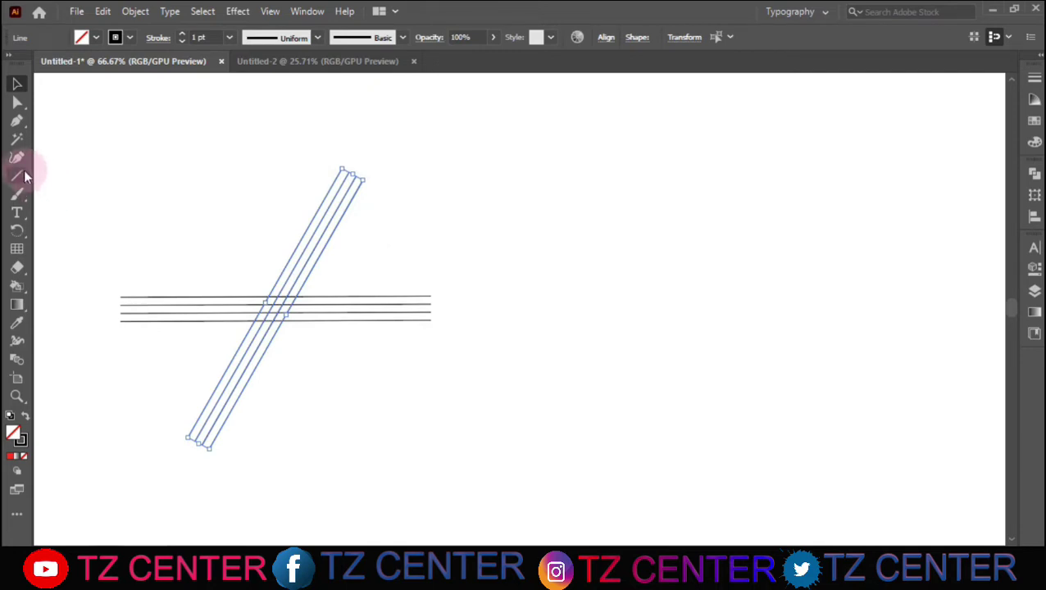
Draw a circle centred on the lines' intersection with a 40 pt stroke
drag(24, 175, 49, 191)
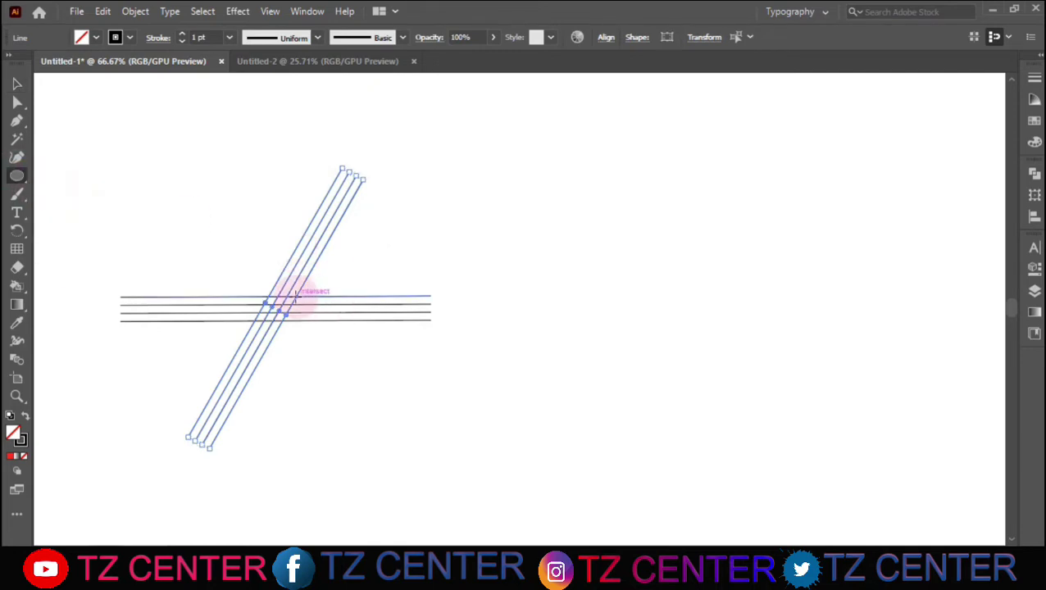
drag(295, 294, 379, 345)
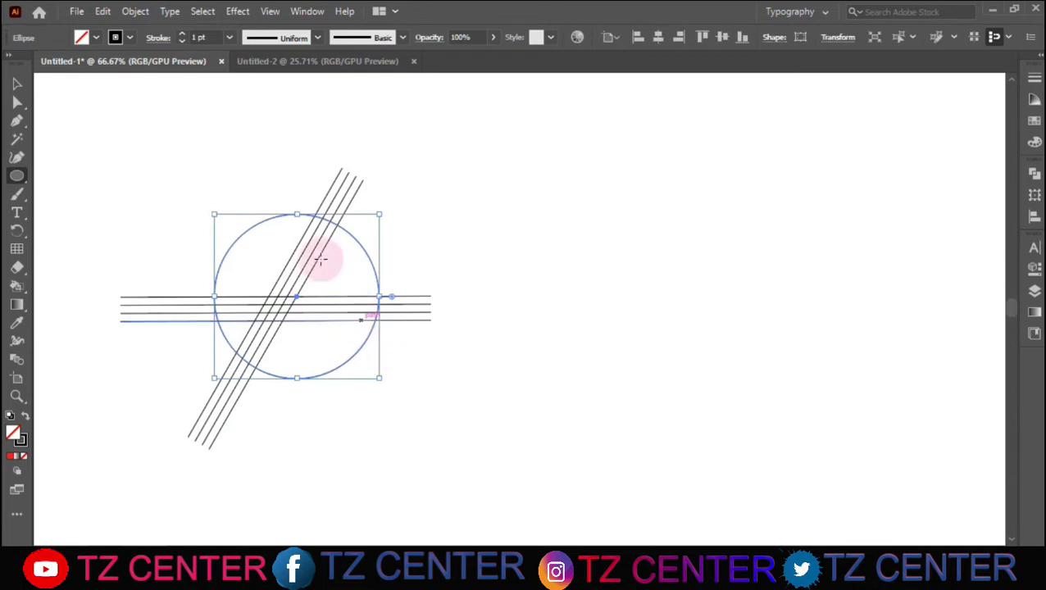
click(228, 38)
click(264, 353)
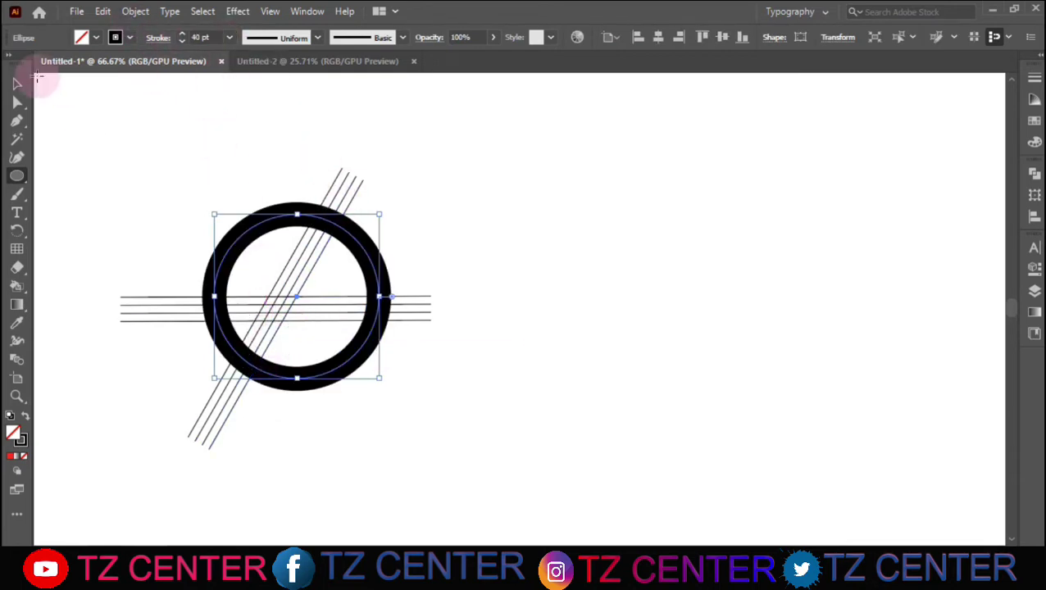
Place a copy of the ring to the right and thin its stroke to 1 pt
click(17, 83)
click(222, 131)
click(322, 220)
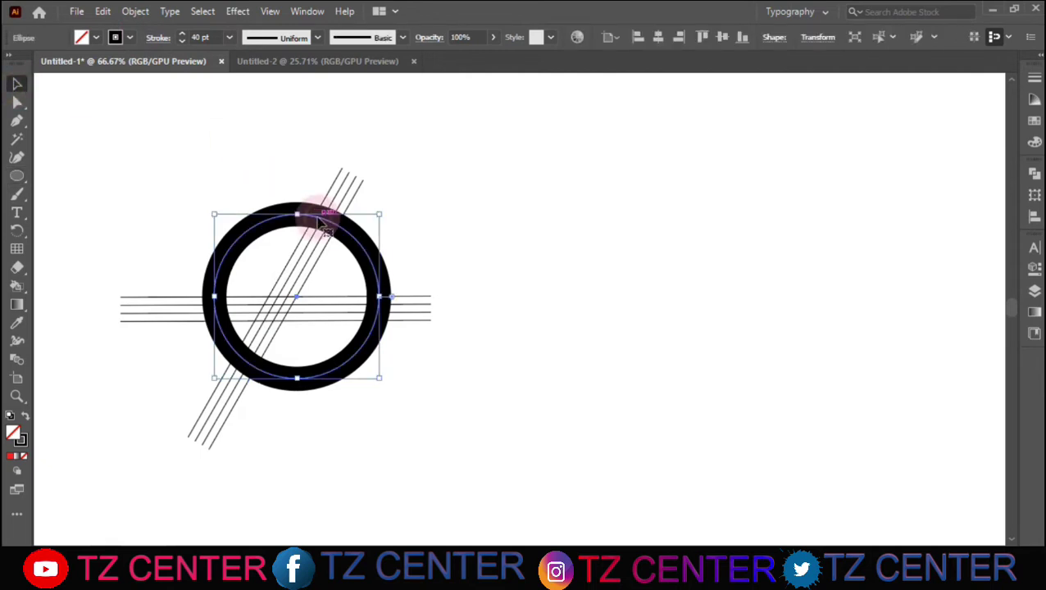
mouse_move(322, 220)
alt+mouse_down()
mouse_move(488, 233)
mouse_move(523, 218)
alt+mouse_up()
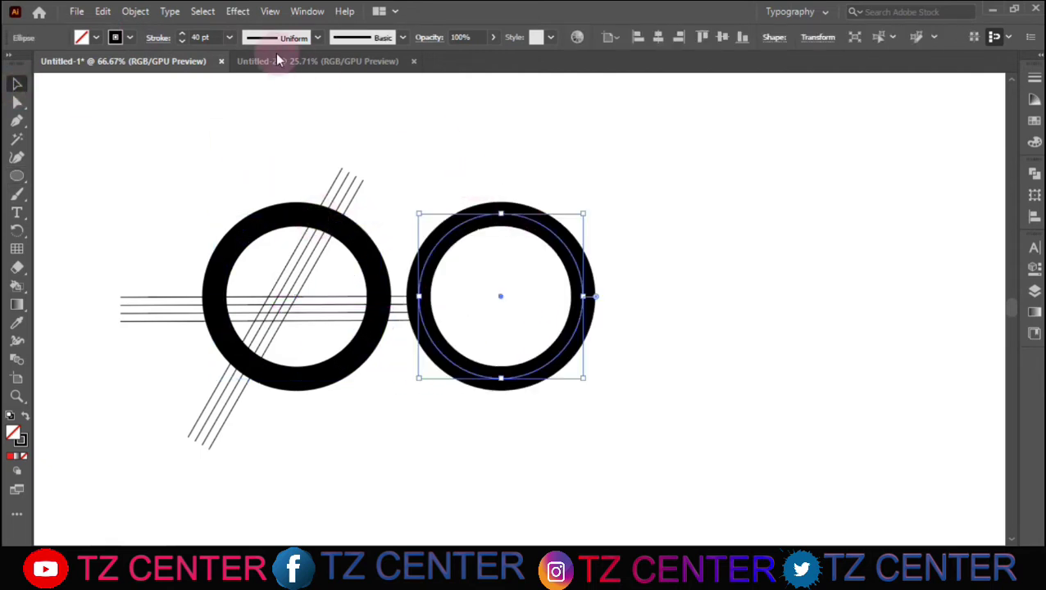
click(229, 37)
click(247, 102)
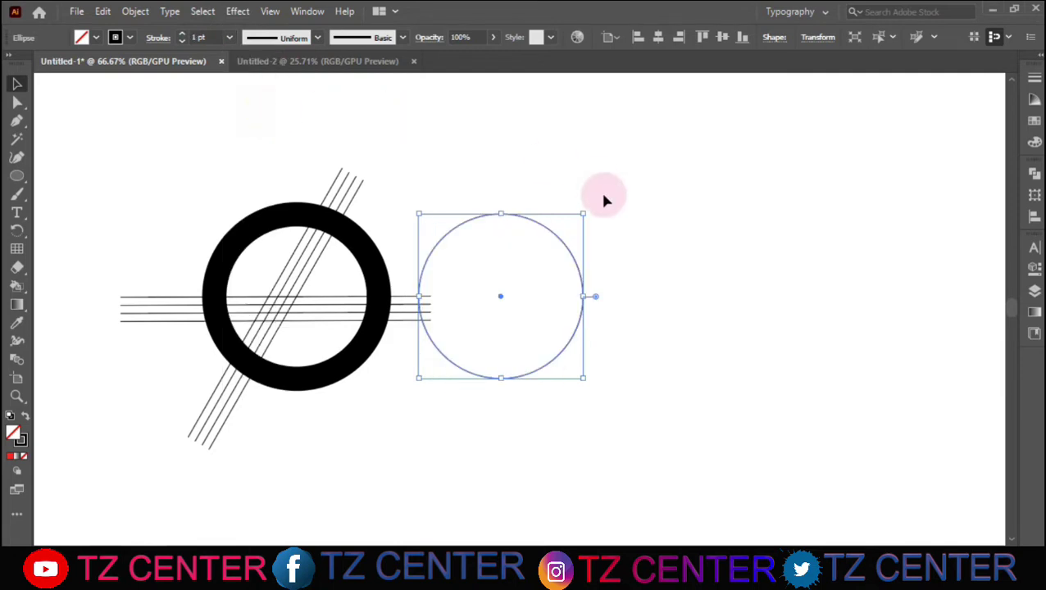
Expand the original thick ring's stroke into a filled shape
click(283, 211)
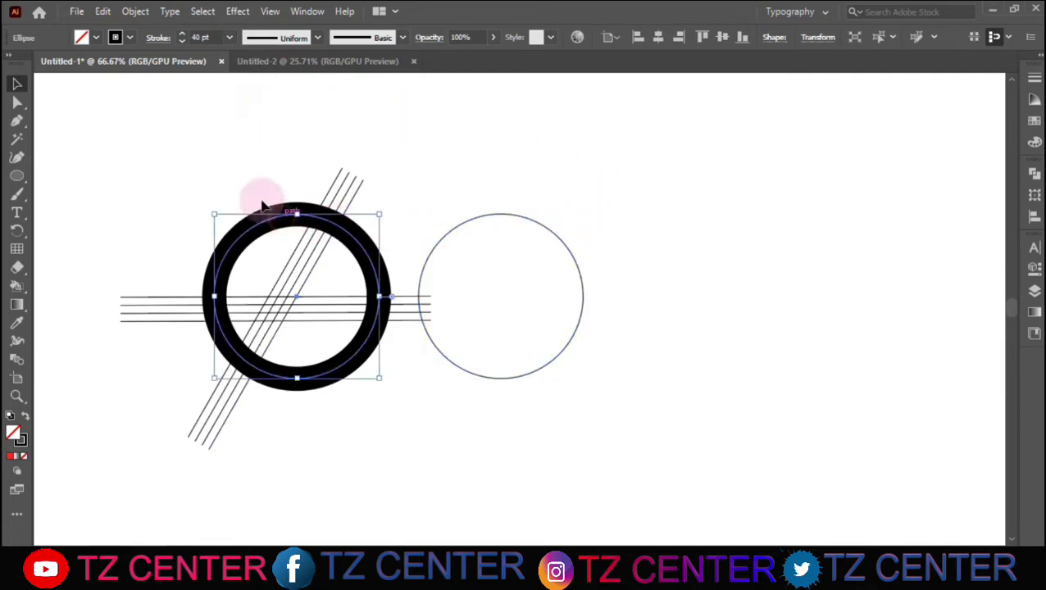
click(137, 11)
click(254, 184)
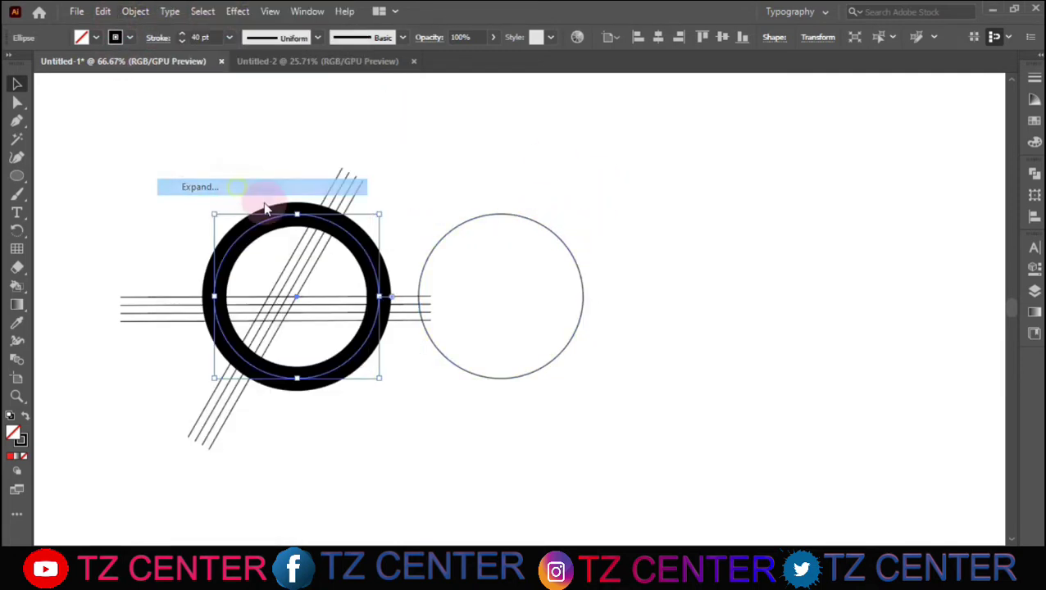
click(248, 373)
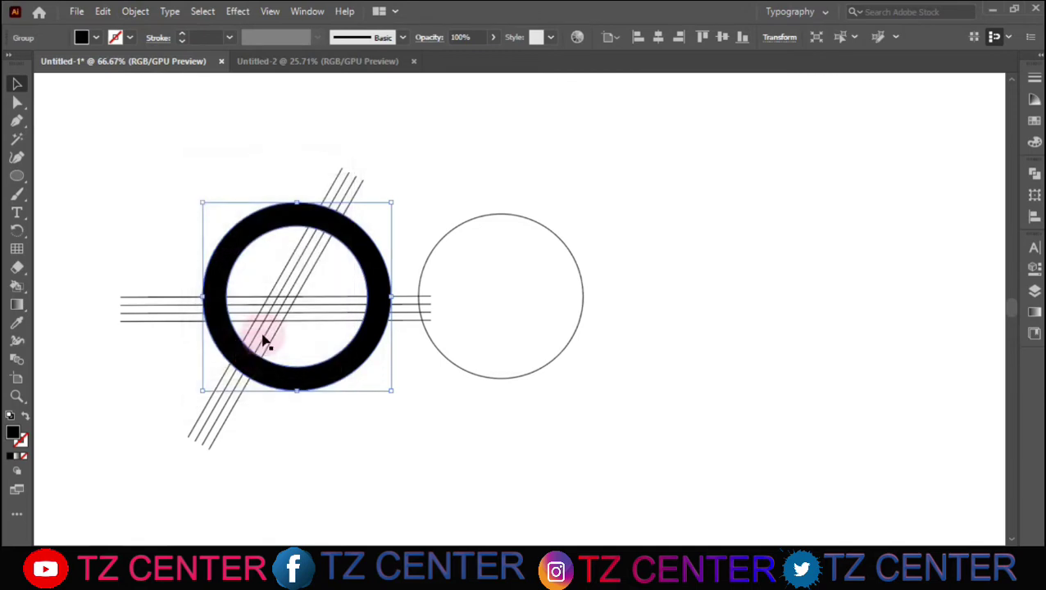
Move the thin 1 pt circle back onto the ring, centred on it
click(555, 239)
drag(555, 235, 357, 242)
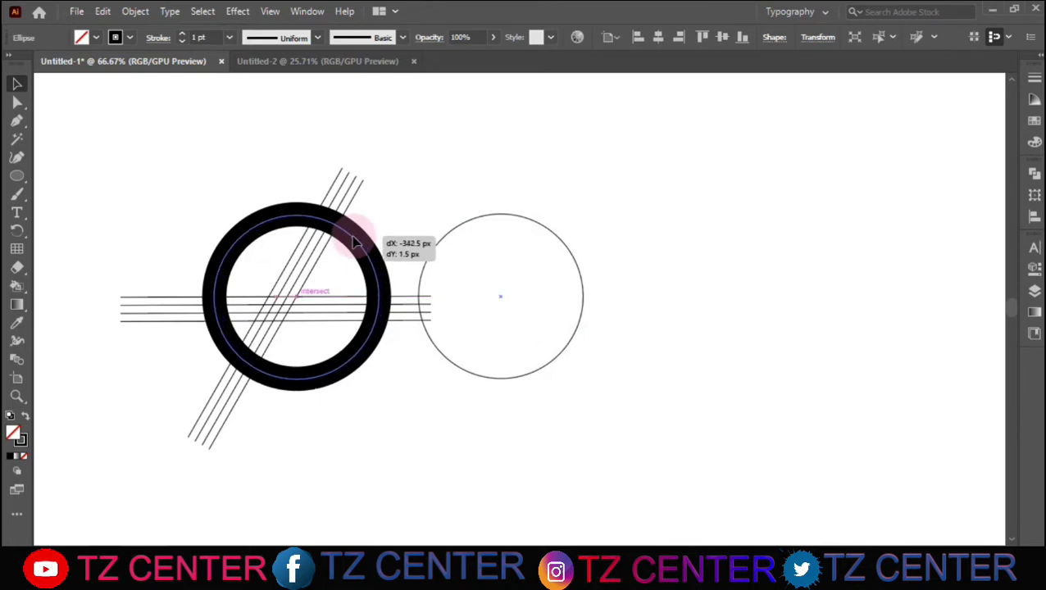
drag(356, 242, 357, 242)
click(473, 190)
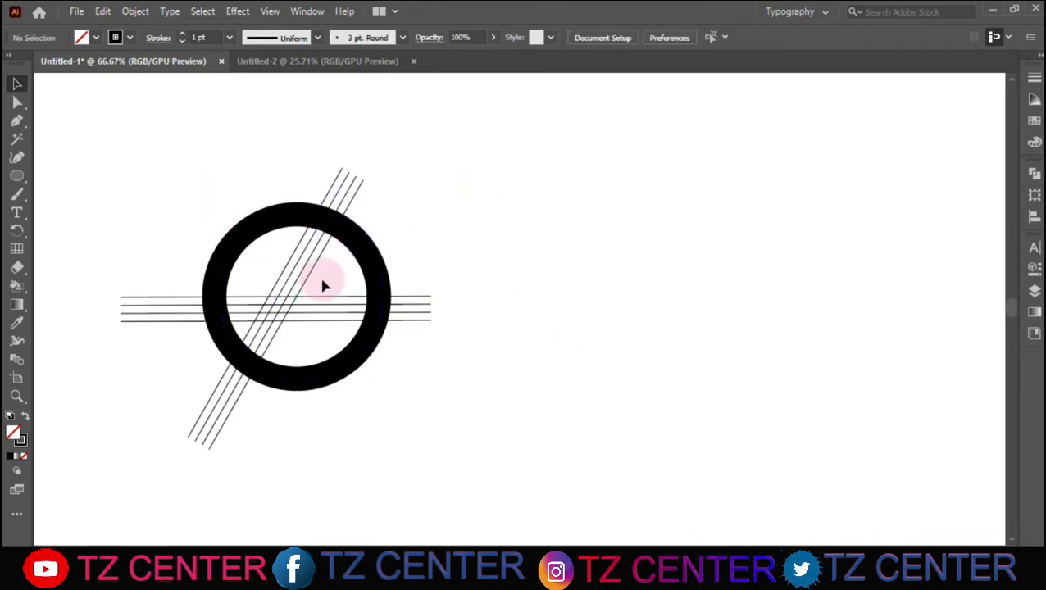
Raise the top horizontal line about 52 px, shift all artwork right, and zoom to 100%
drag(329, 293, 343, 251)
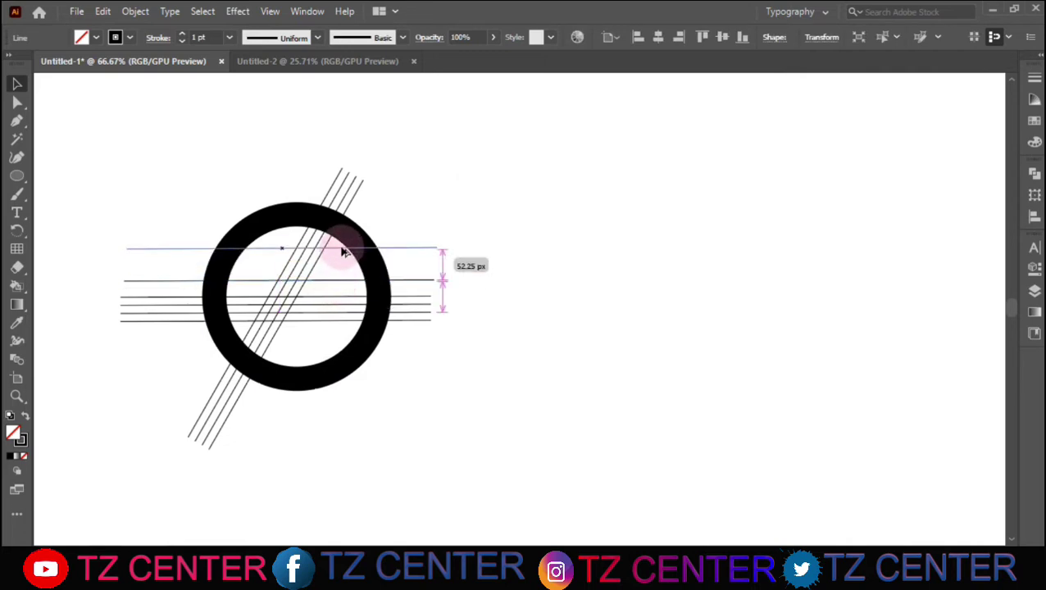
drag(343, 253, 343, 251)
key(ctrl+a)
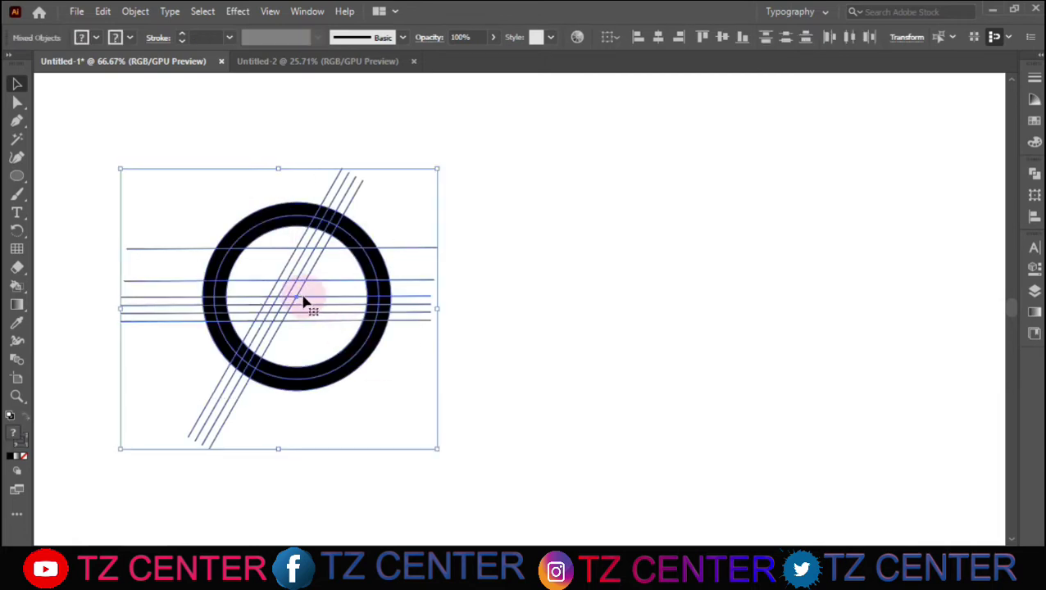
drag(295, 291, 514, 277)
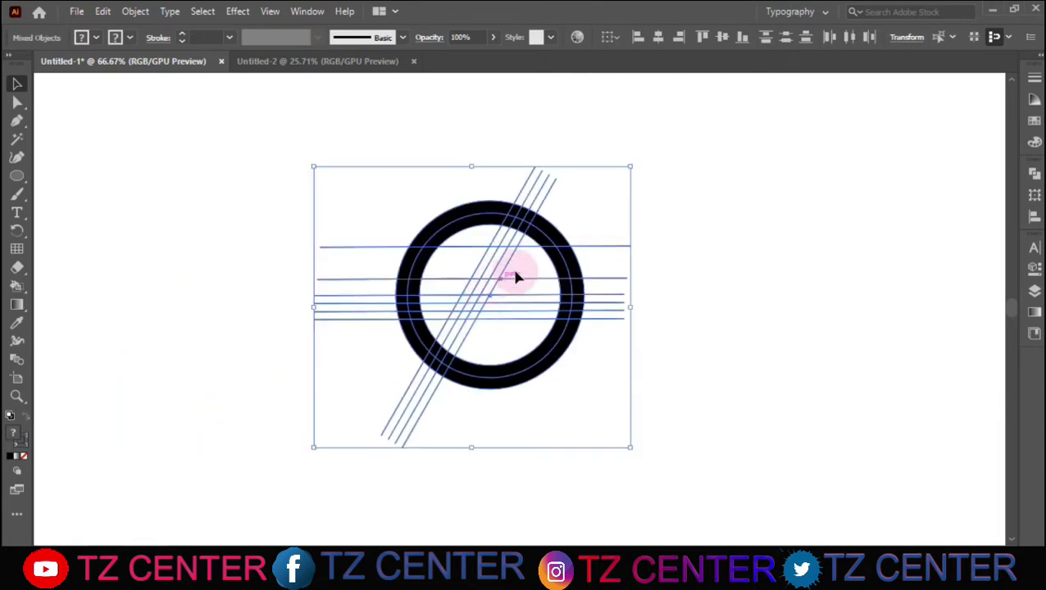
key(a)
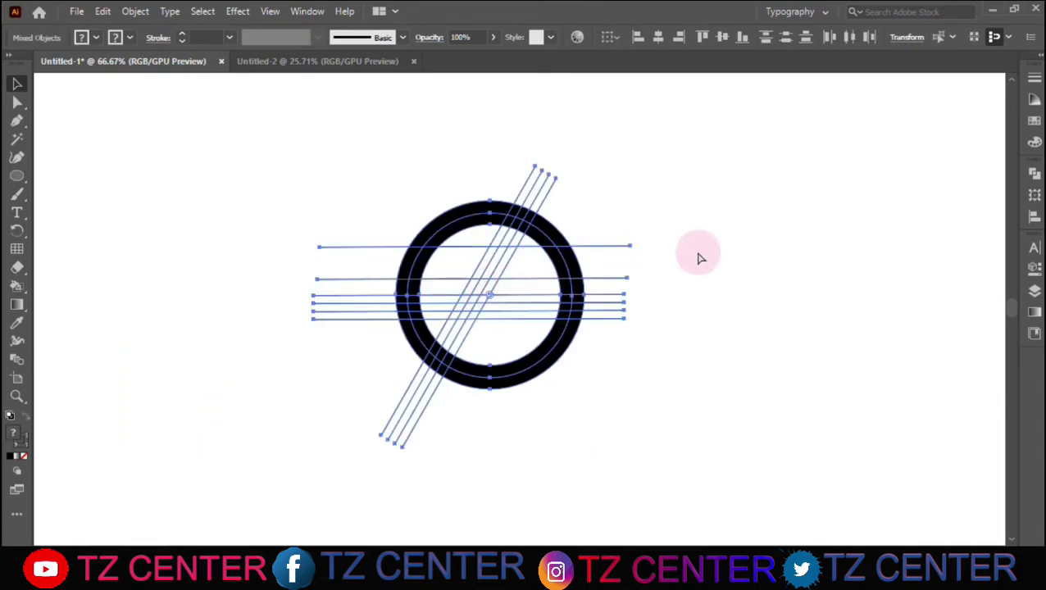
key(ctrl+1)
key(v)
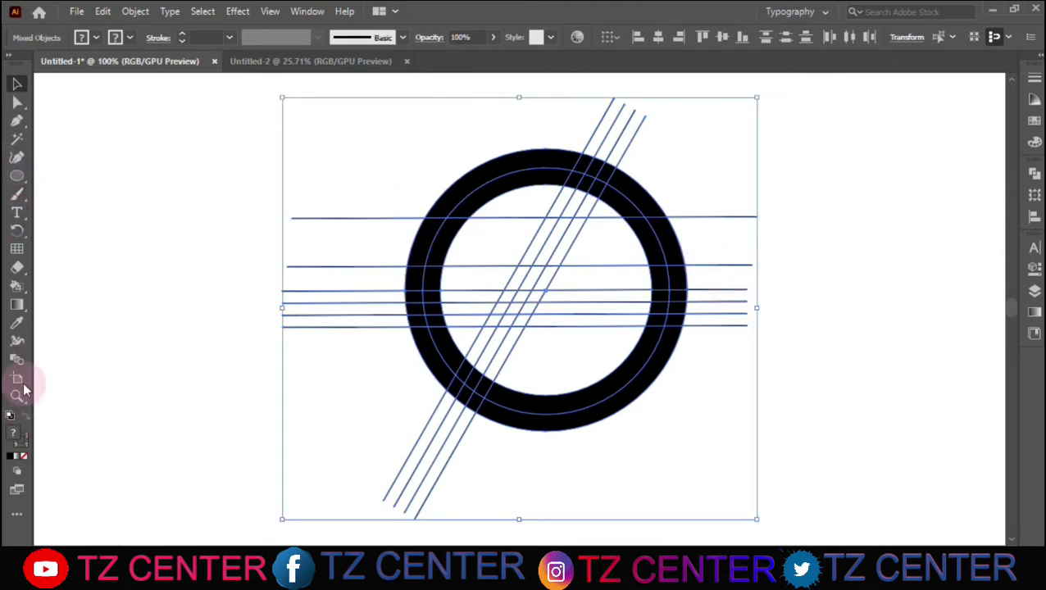
With Shape Builder, delete ring pieces and strips between the diagonal and horizontal lines
click(16, 285)
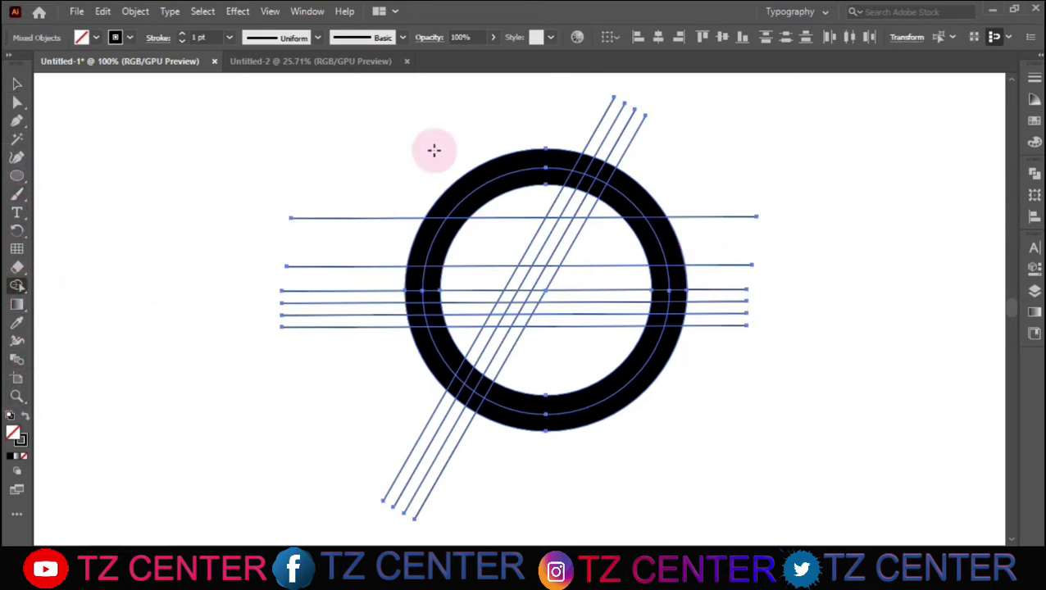
click(536, 404)
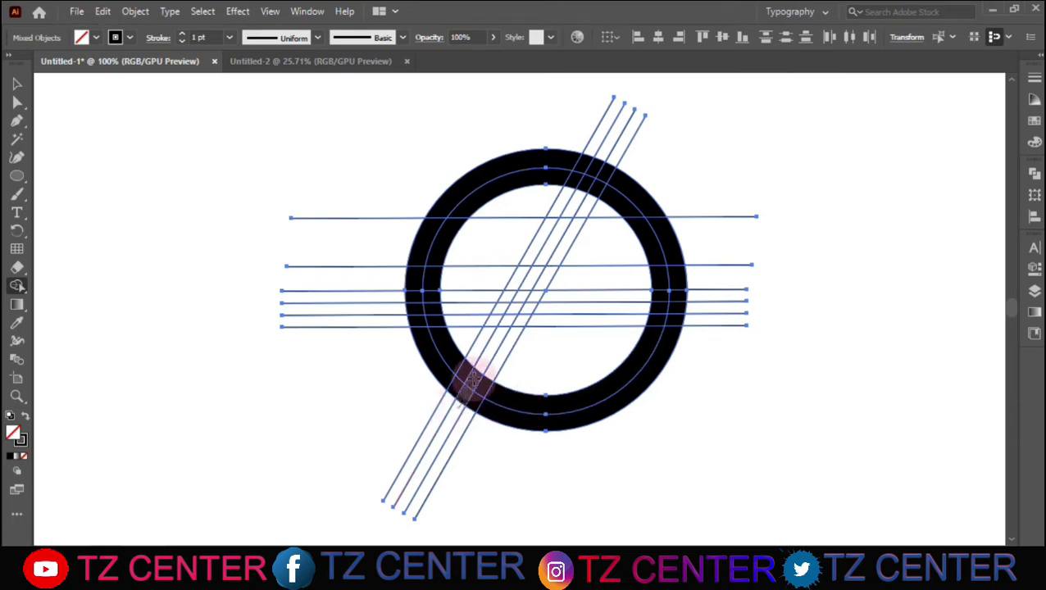
alt+click(481, 370)
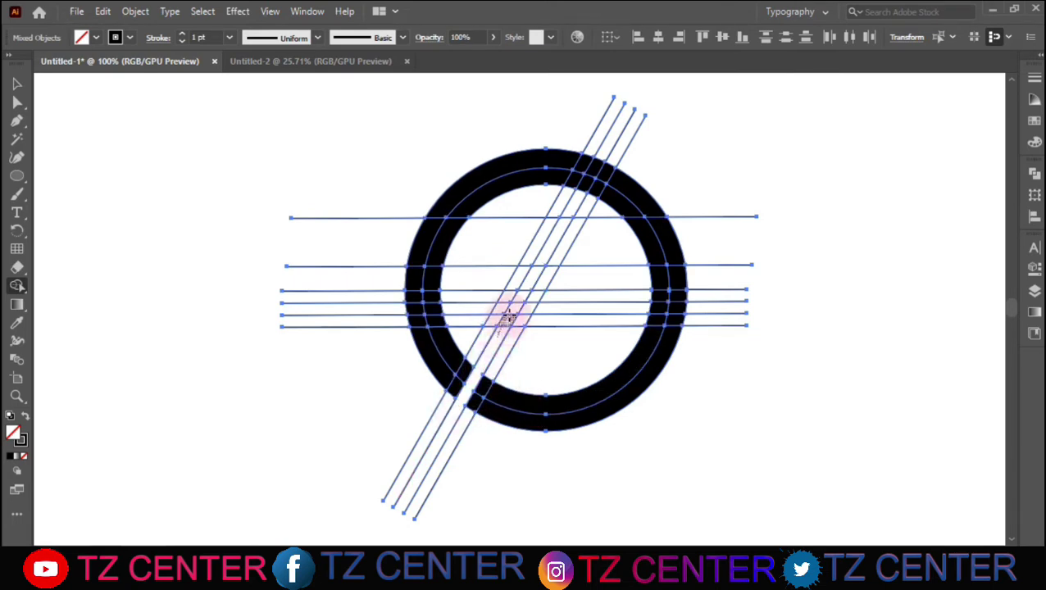
drag(536, 263, 556, 221)
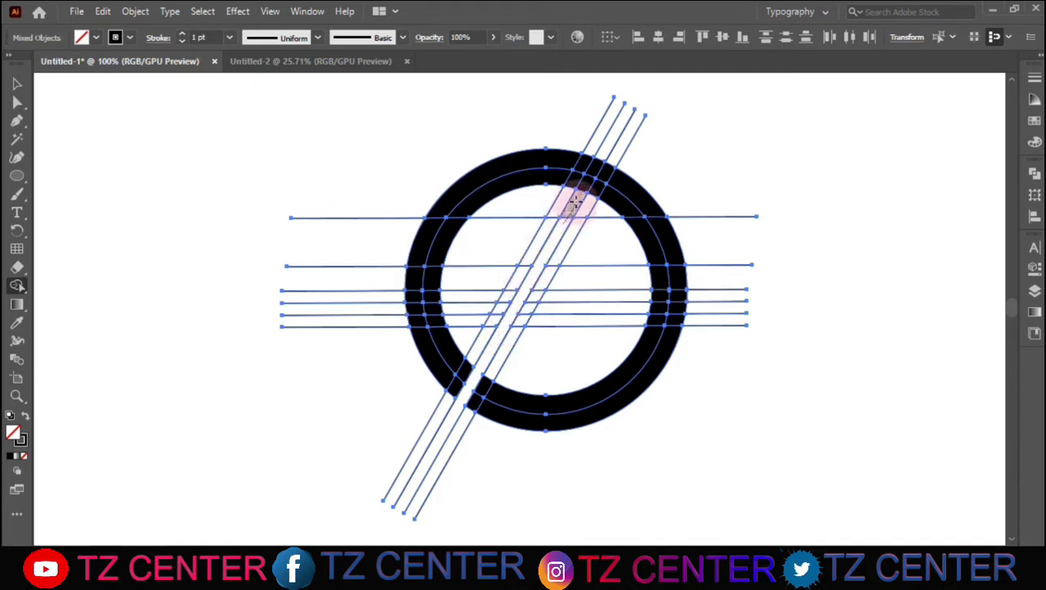
alt+click(600, 156)
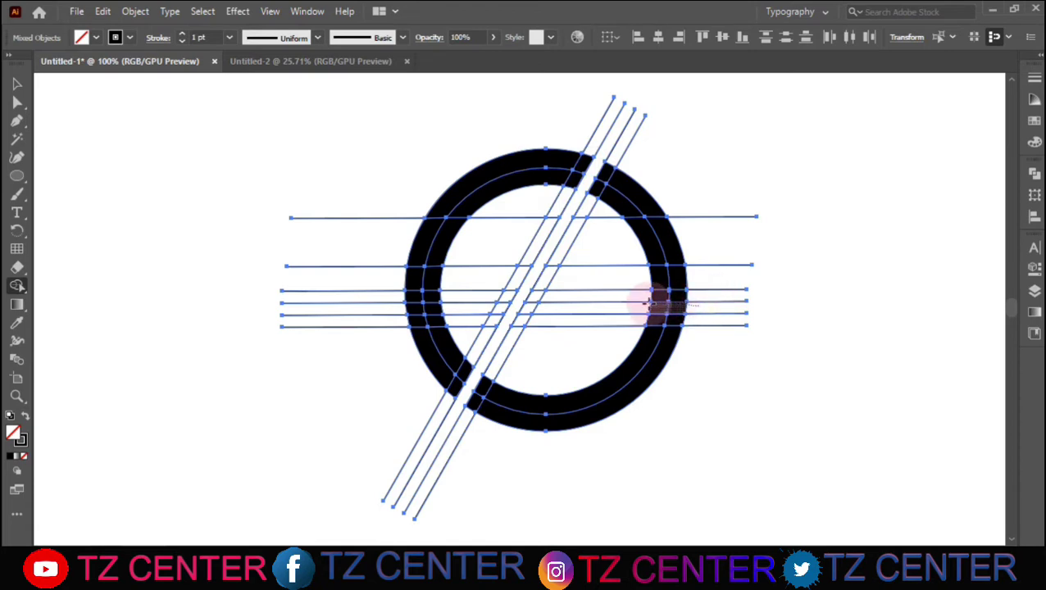
drag(666, 302, 574, 310)
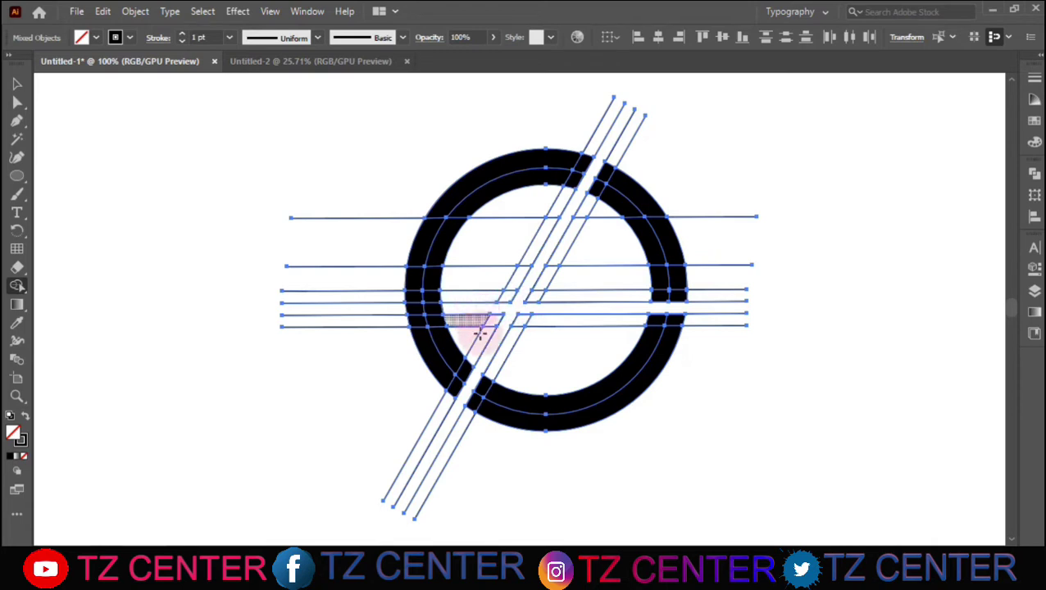
Remove the bottom-right ring bands, then refill them with black fill
alt+click(489, 395)
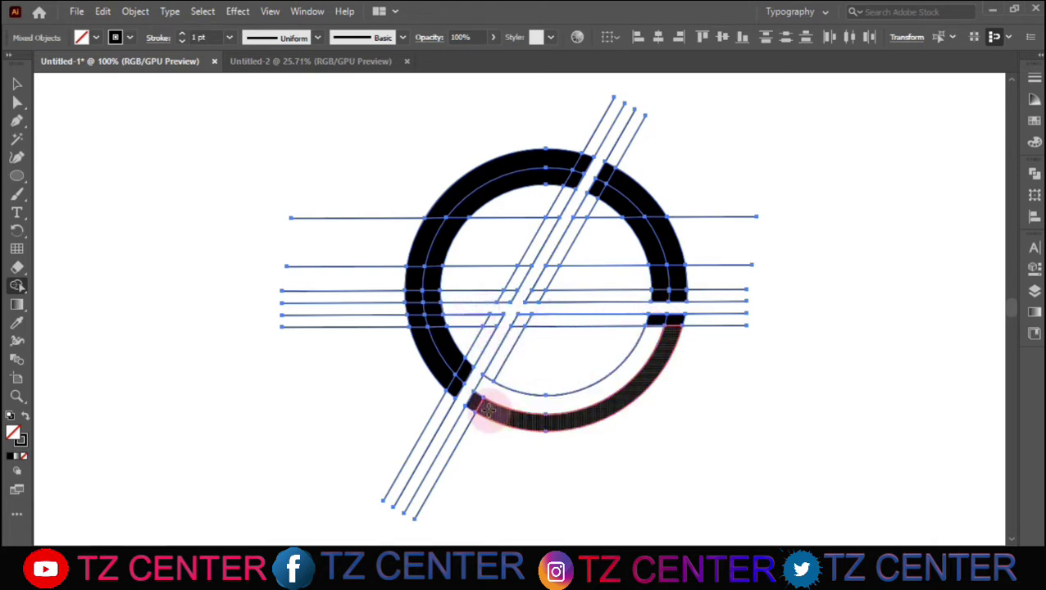
alt+click(486, 412)
click(25, 416)
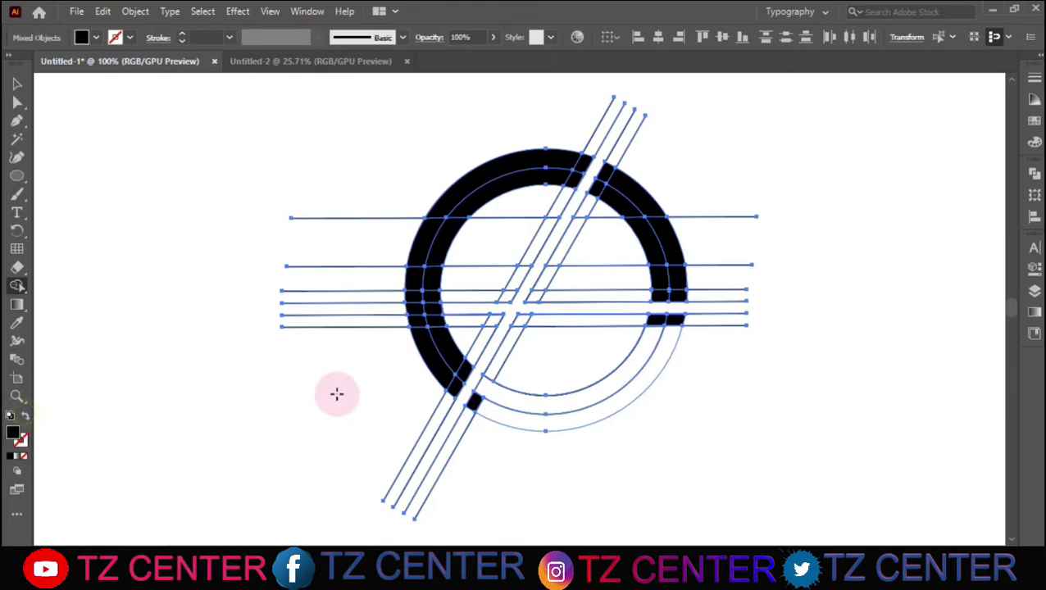
click(484, 396)
click(476, 406)
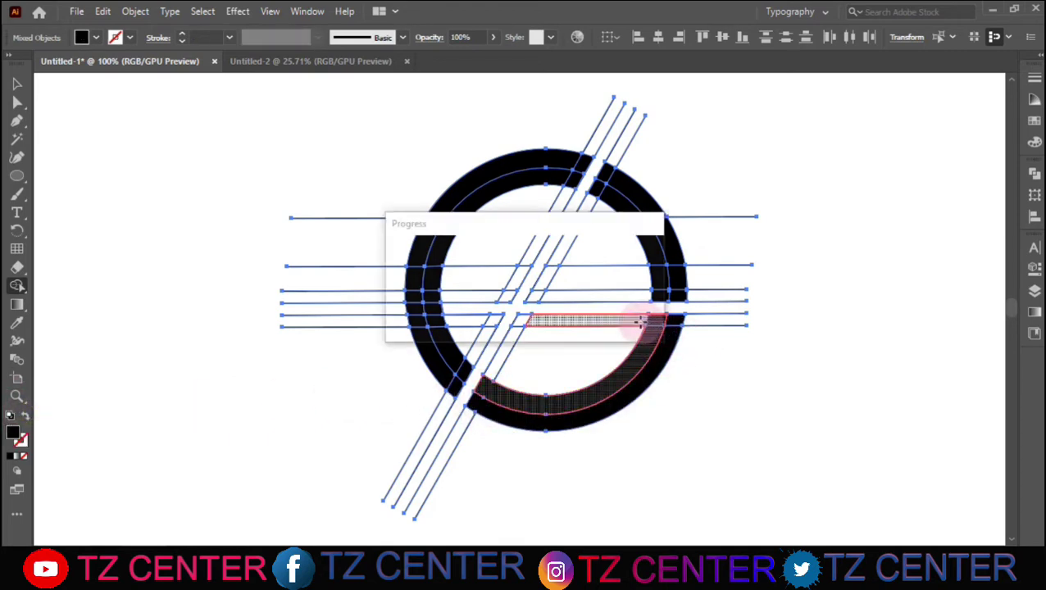
Fill the horizontal bar and inner diagonal strip black, merging them with the ring bands
click(650, 321)
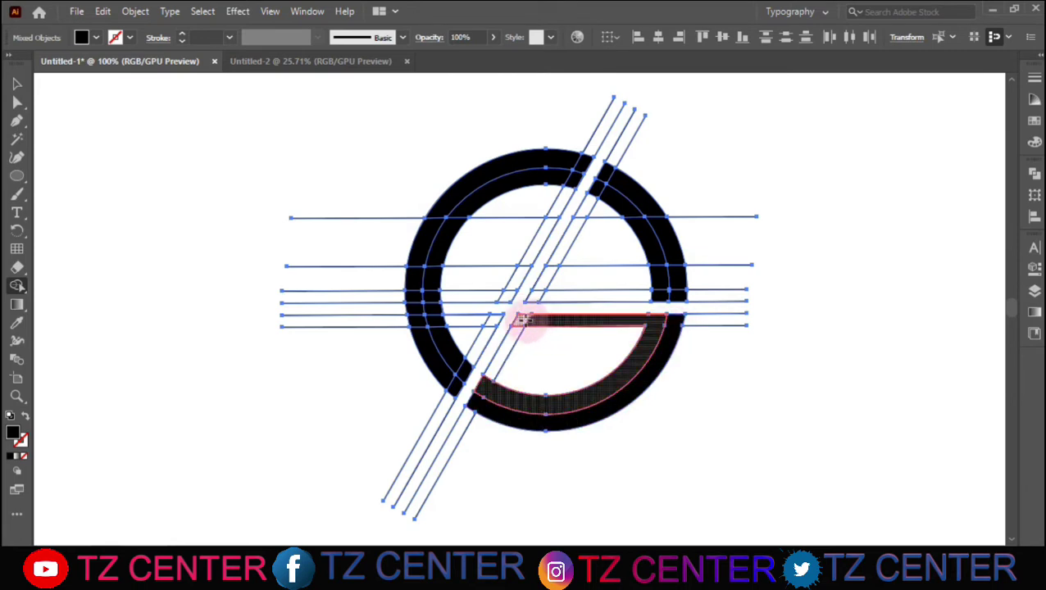
drag(537, 321, 490, 322)
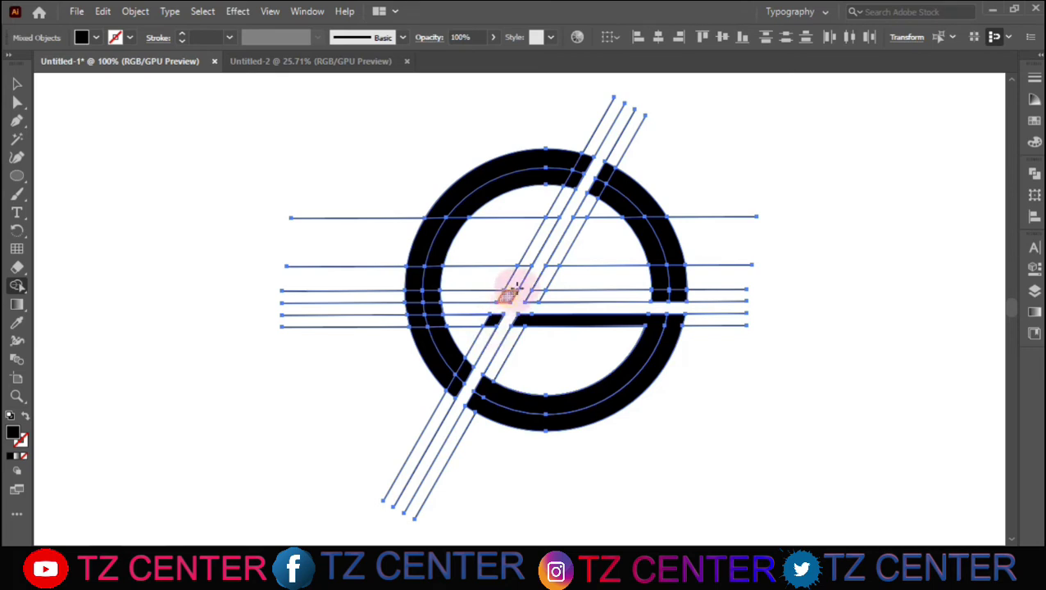
drag(519, 272, 547, 243)
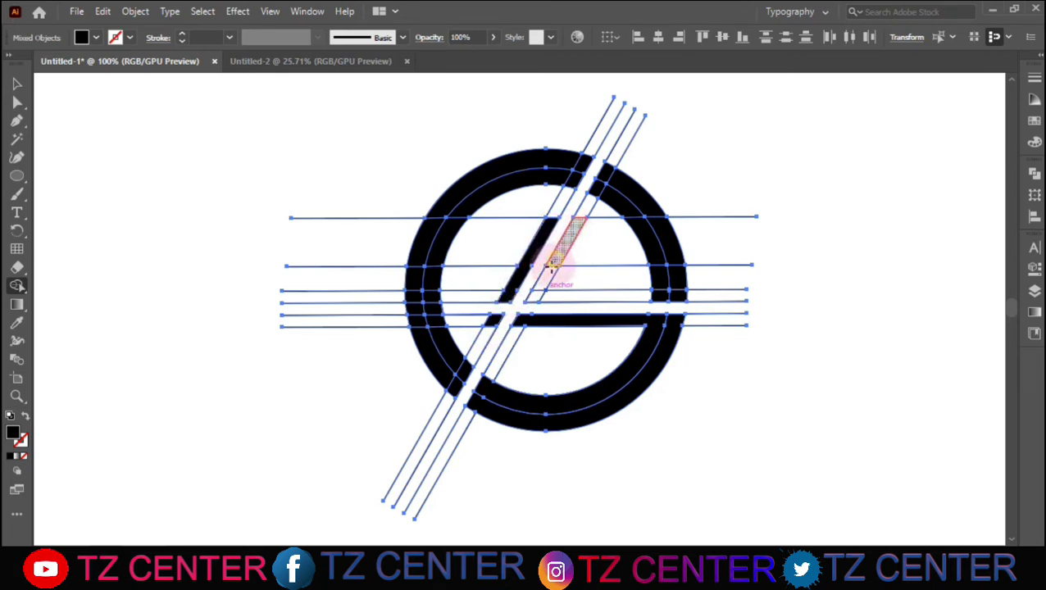
drag(541, 287, 676, 294)
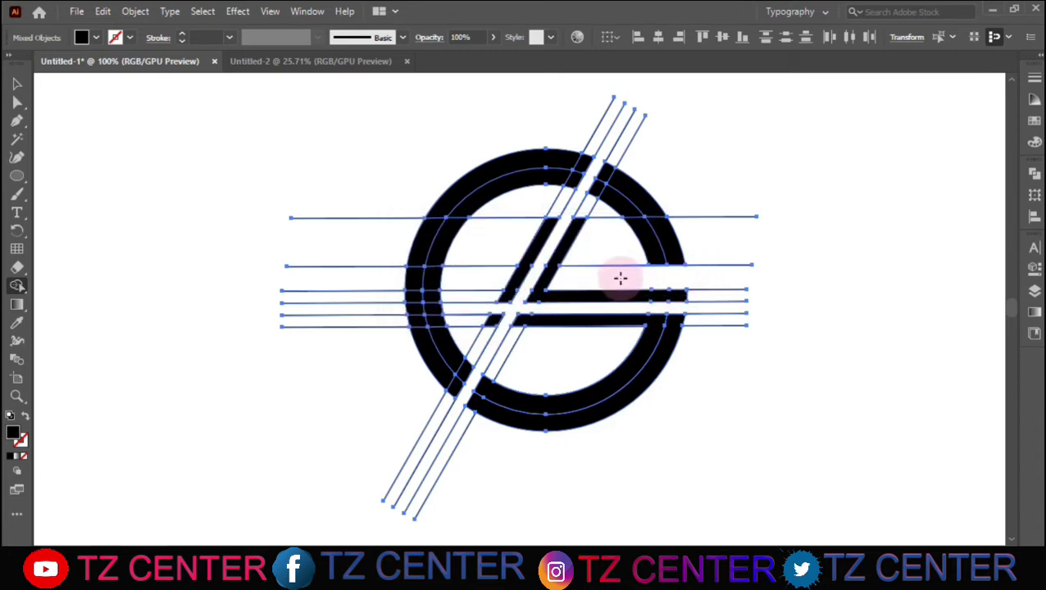
Merge the upper-right and top-left ring segments so the left arc becomes solid
drag(657, 260, 601, 189)
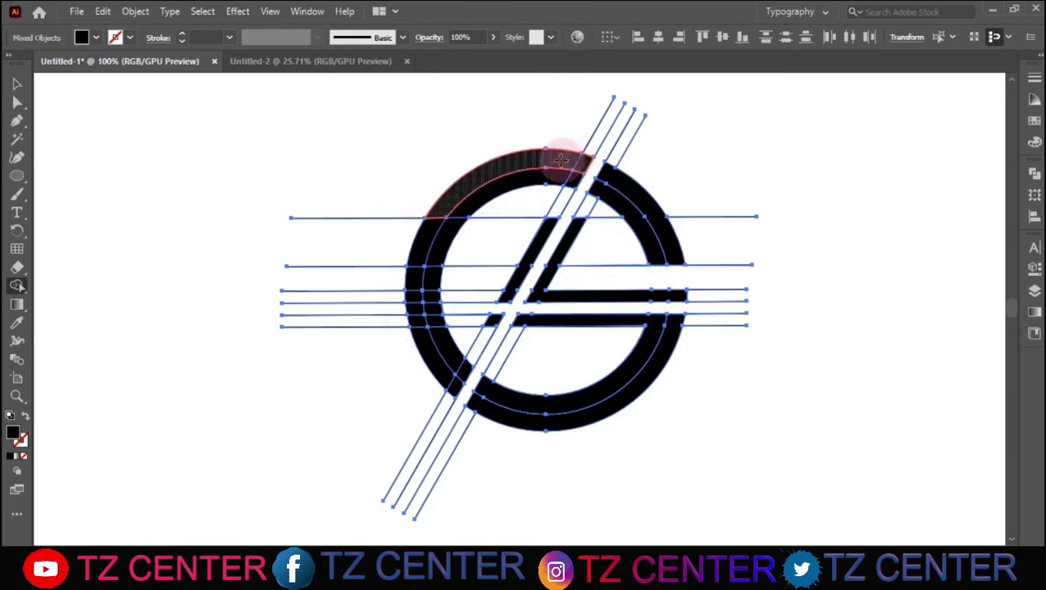
mouse_move(505, 193)
mouse_down()
mouse_move(426, 229)
mouse_move(413, 305)
mouse_move(422, 332)
mouse_up()
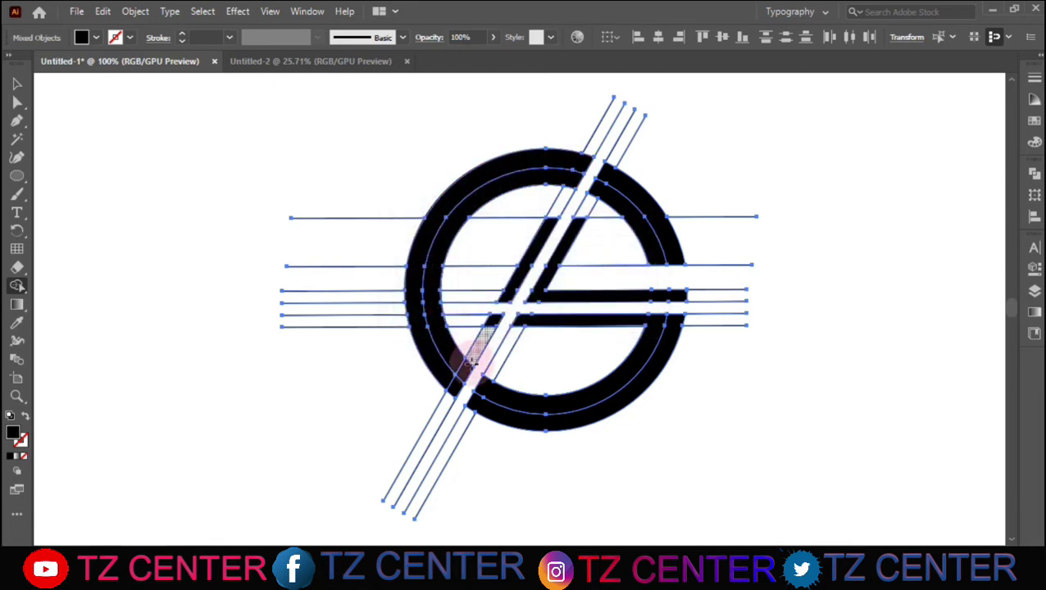
drag(451, 355, 453, 383)
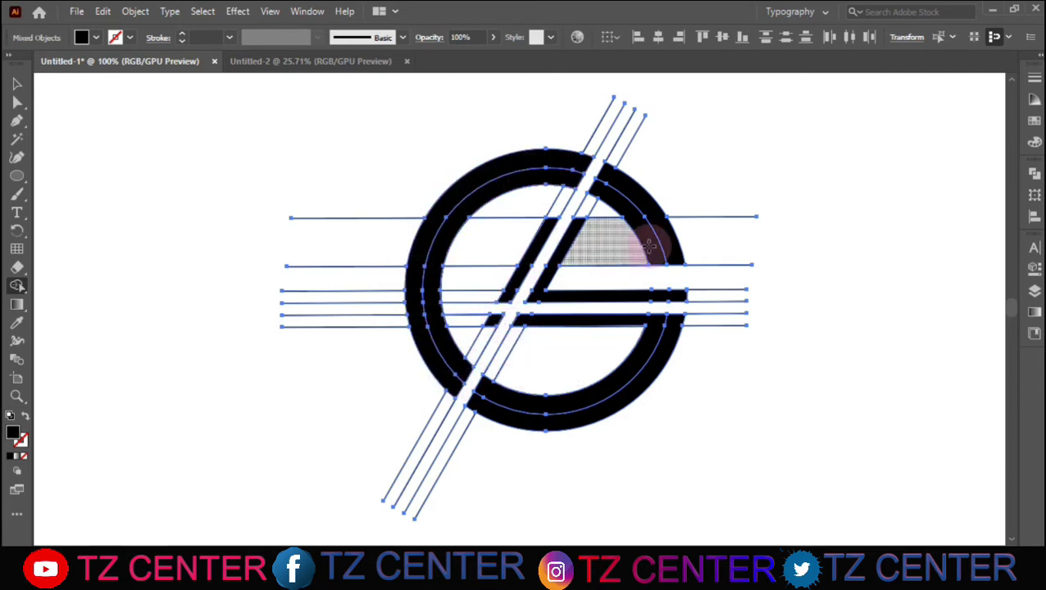
drag(17, 285, 67, 306)
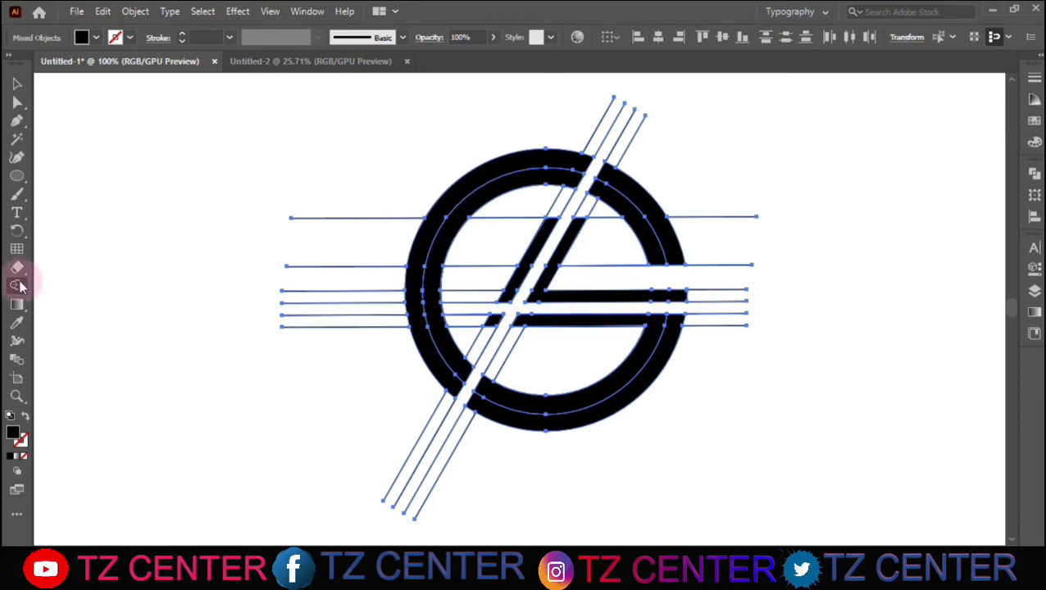
Live-paint the lower-right outer arc cyan and the inner lower band darker blue
click(94, 304)
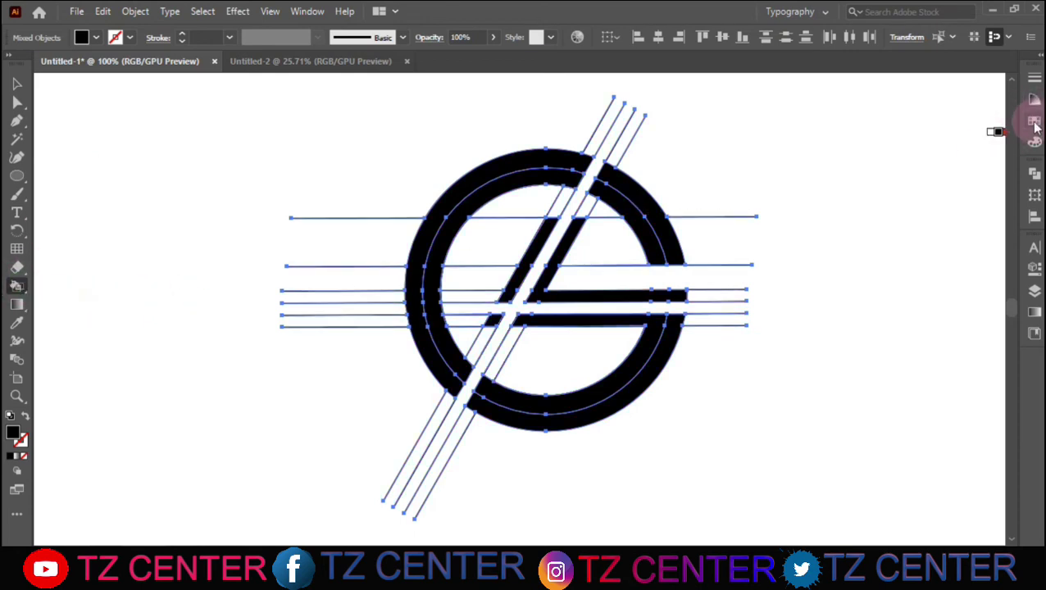
click(1034, 121)
click(930, 129)
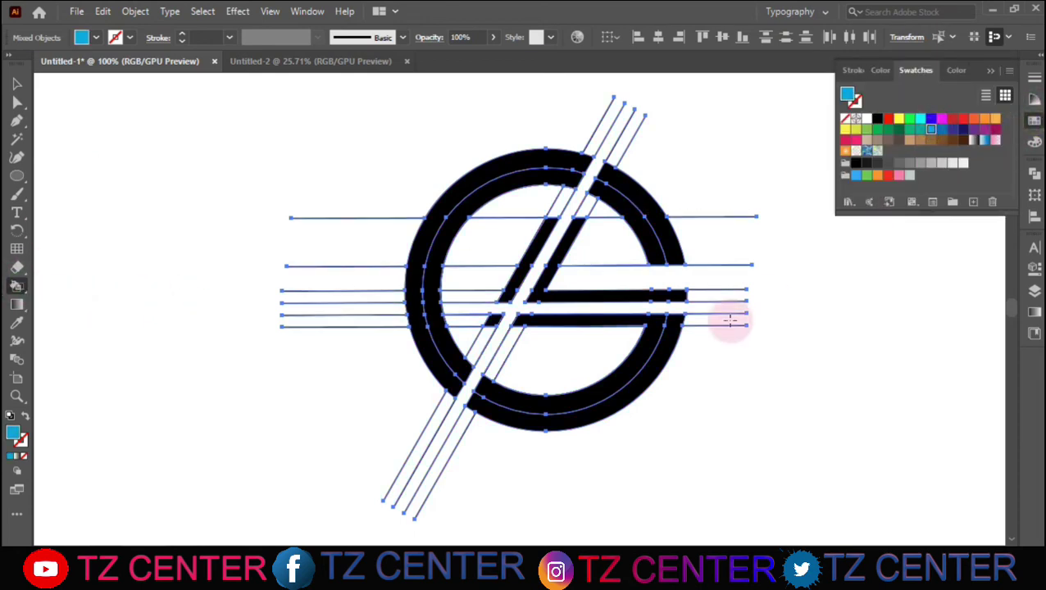
click(653, 363)
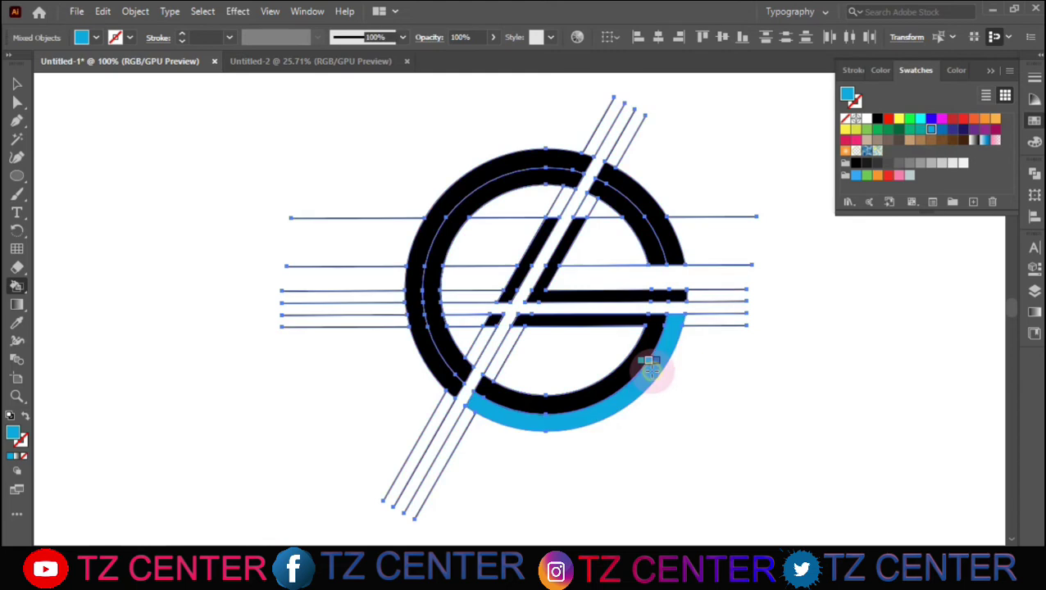
click(943, 130)
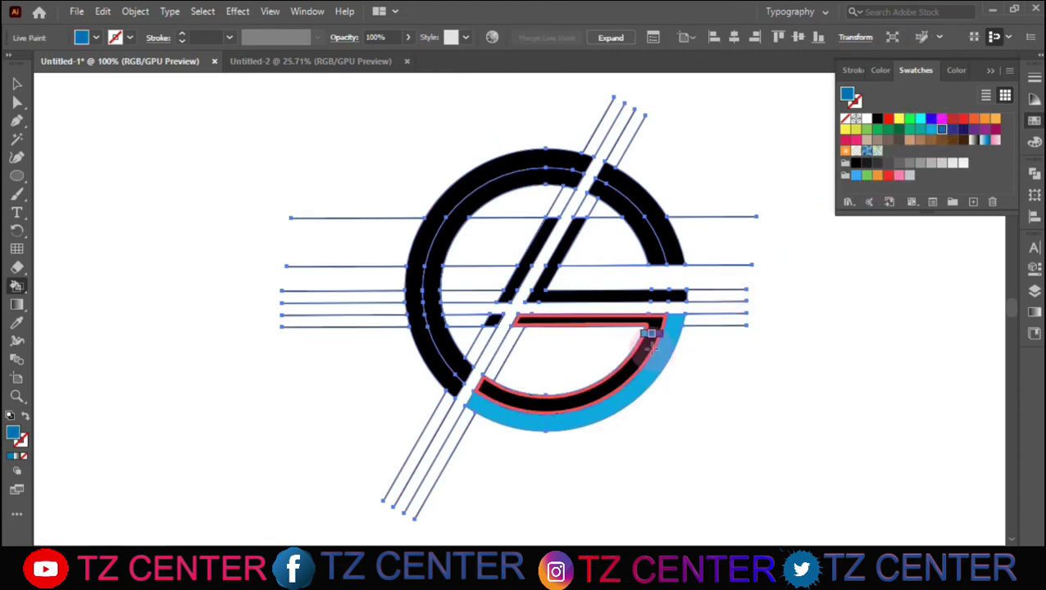
click(548, 393)
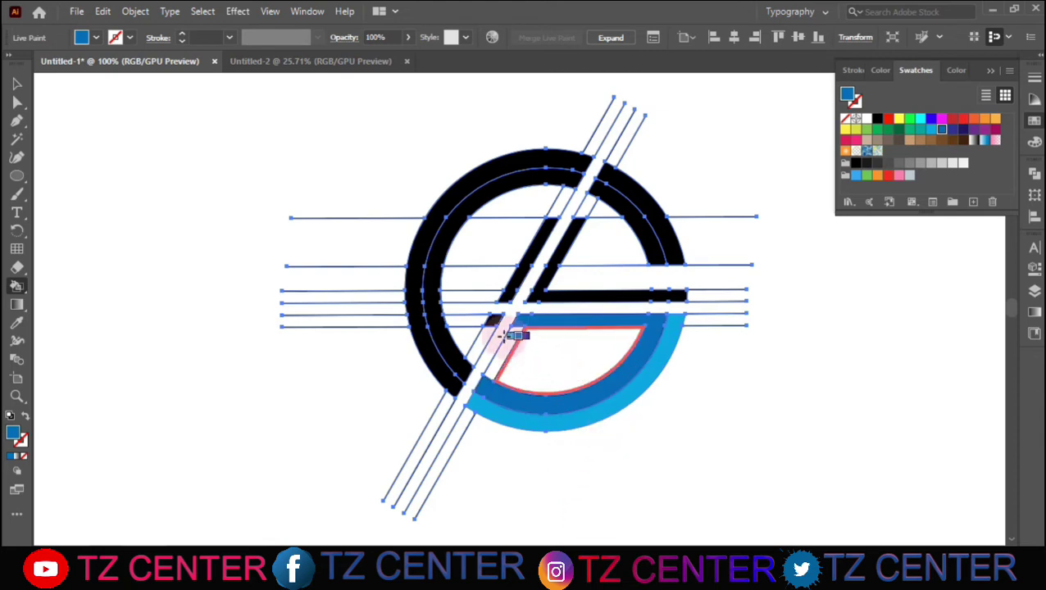
Paint the upper-right outer arc red and its inner band darker red
click(963, 120)
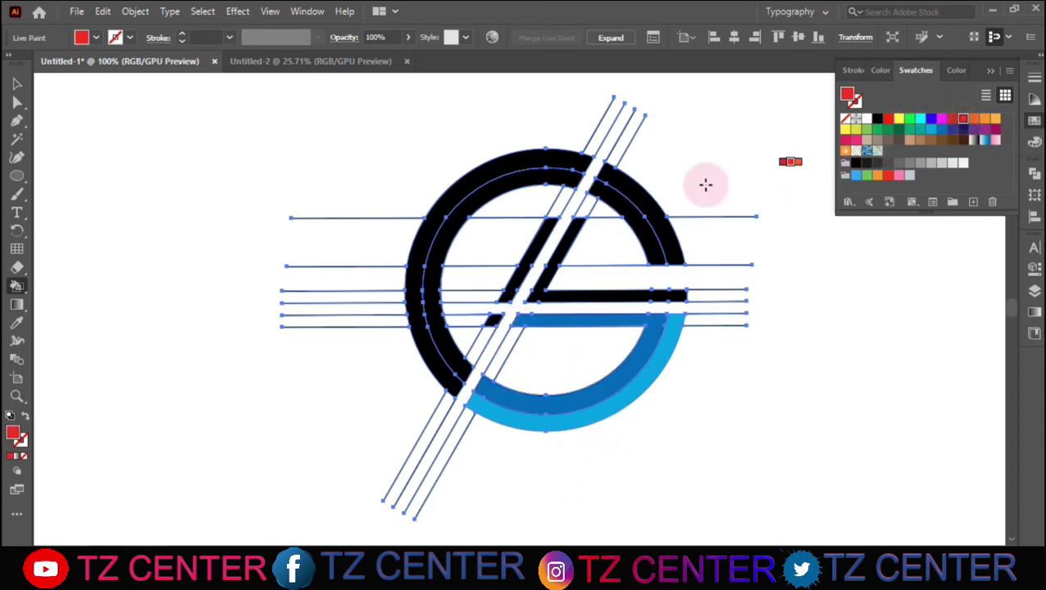
right_click(639, 191)
click(640, 192)
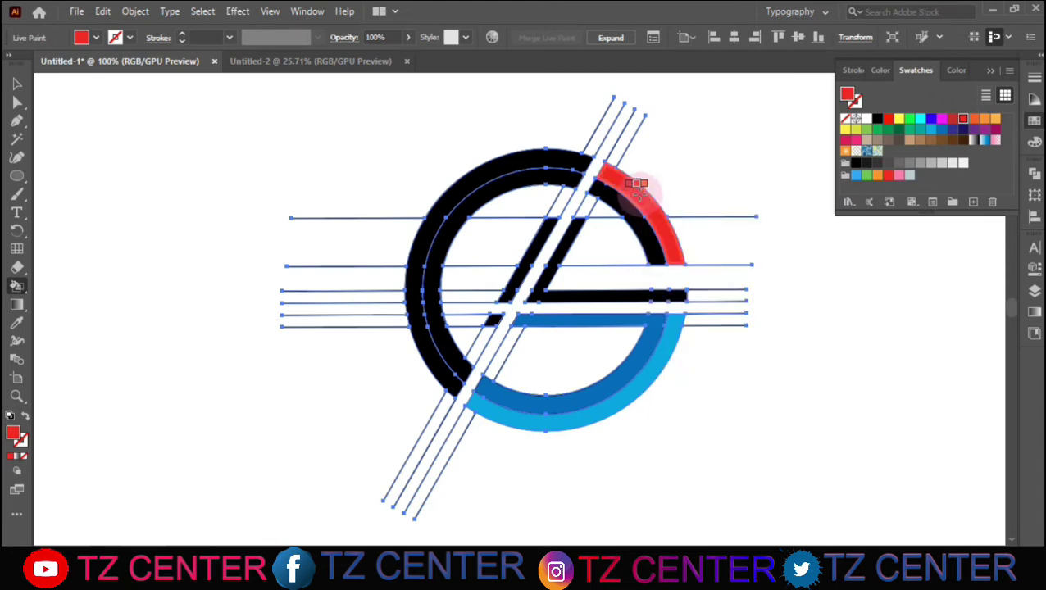
click(952, 119)
click(628, 223)
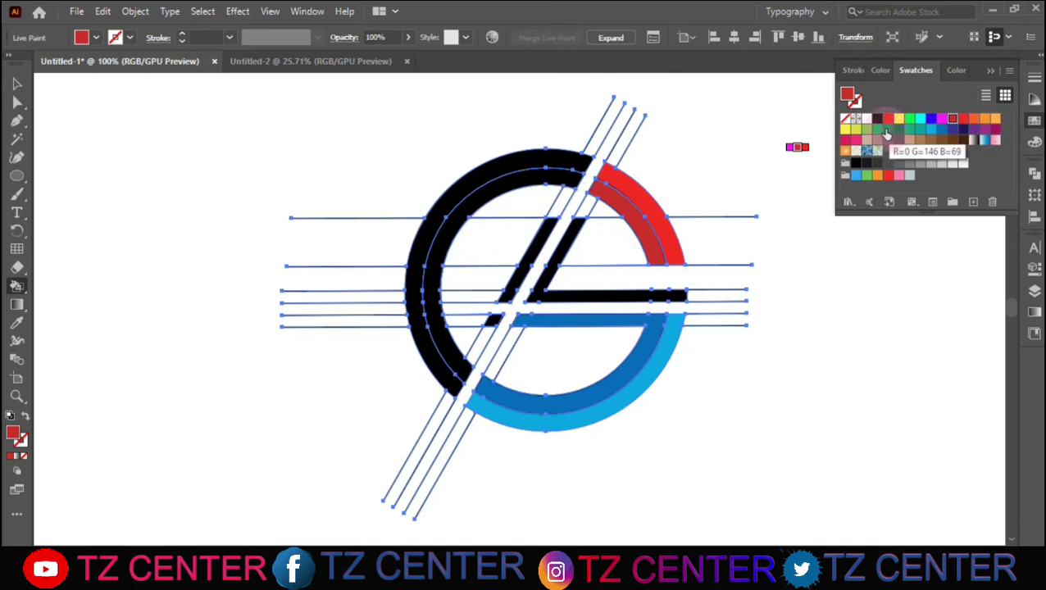
Fill the outer left arc green and the inner left arc dark green
click(886, 131)
click(528, 155)
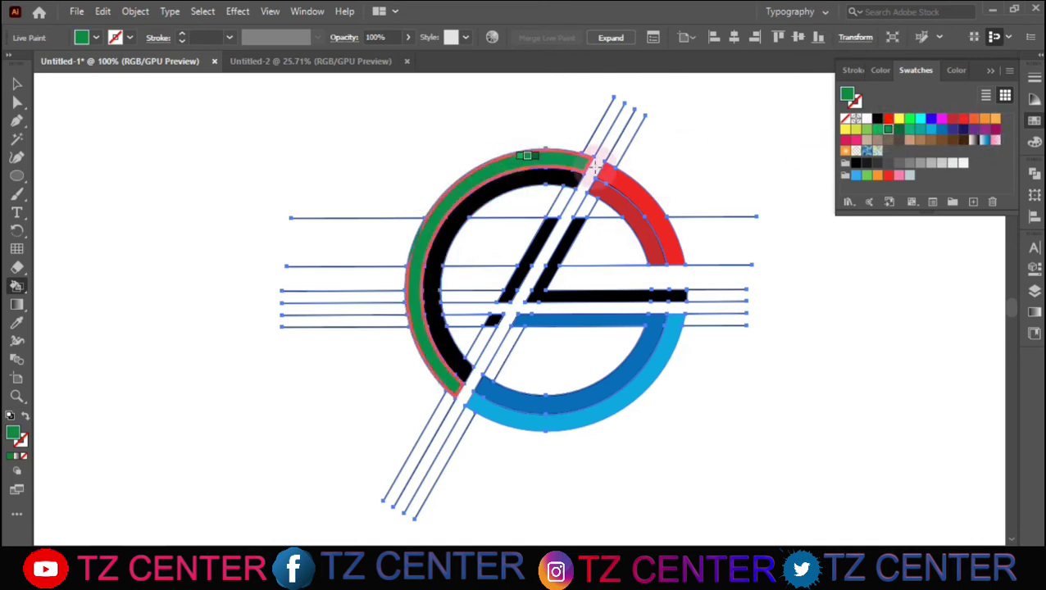
click(899, 129)
click(541, 172)
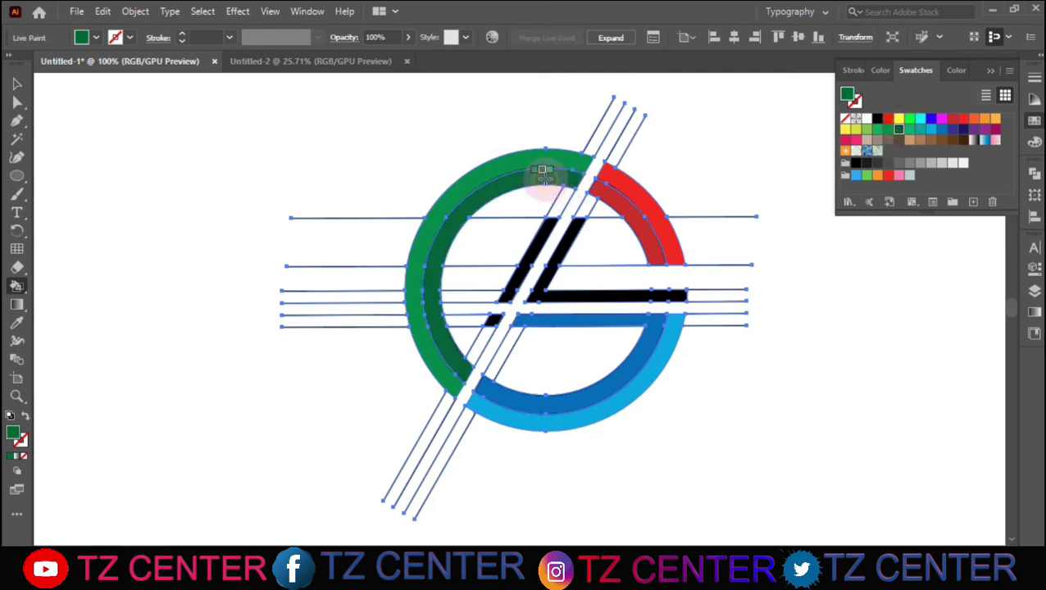
Paint the diagonal and horizontal letter bars navy and the small side piece blue, then deselect
click(964, 132)
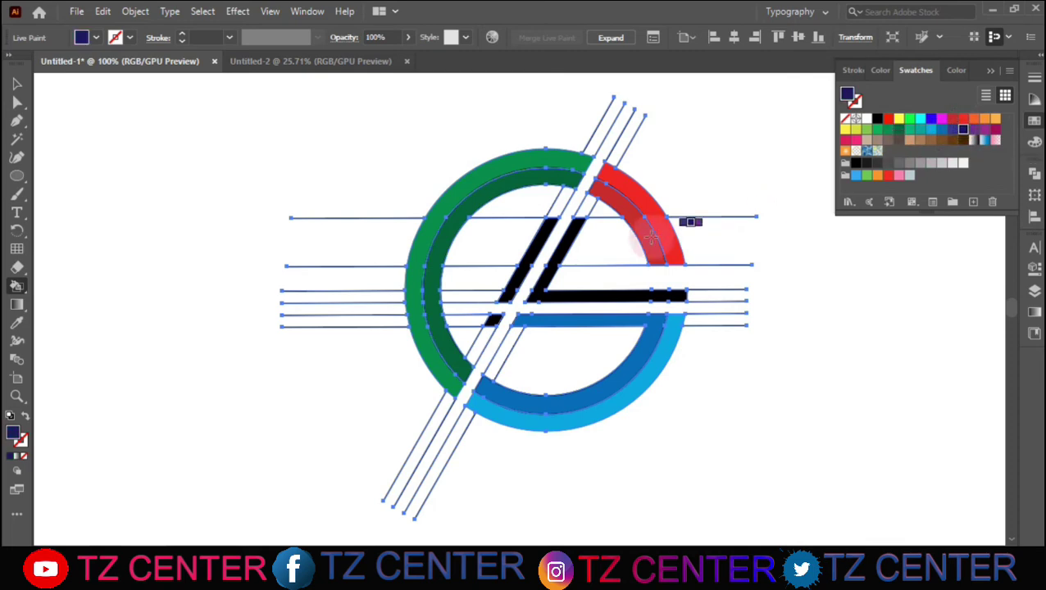
click(531, 238)
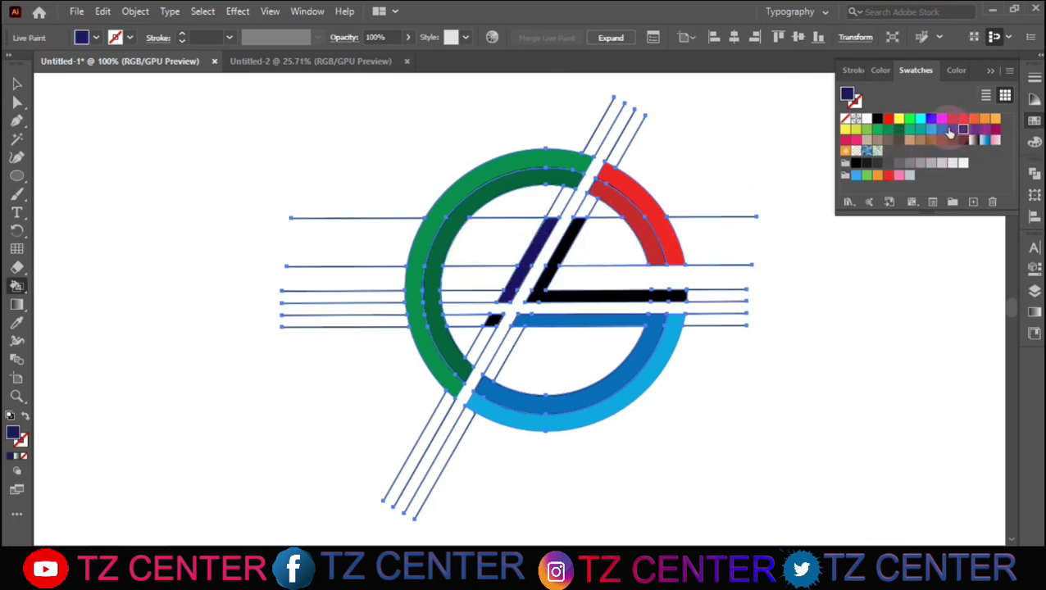
click(586, 293)
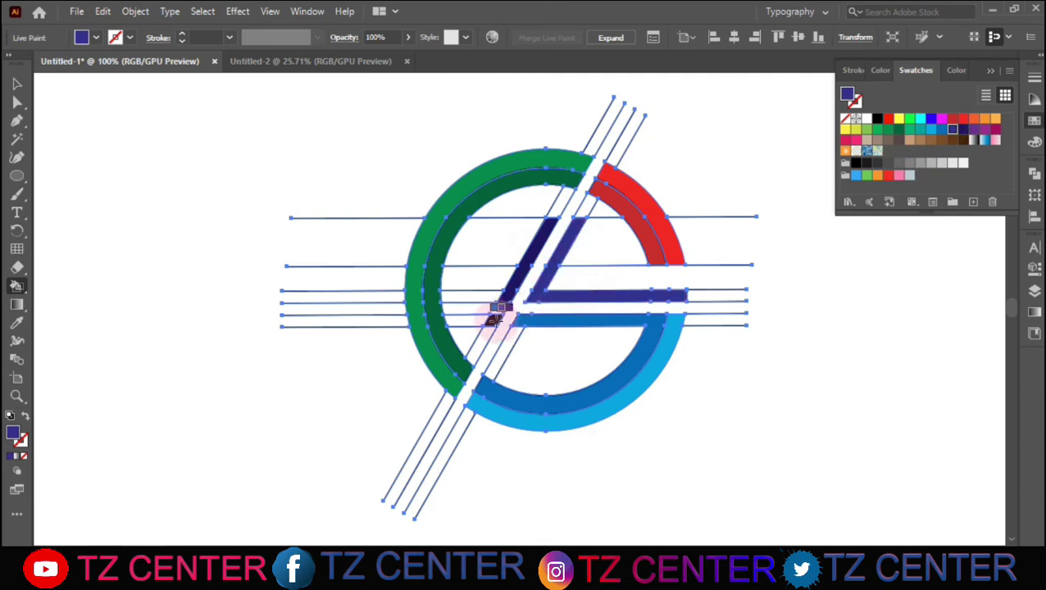
click(941, 129)
click(503, 322)
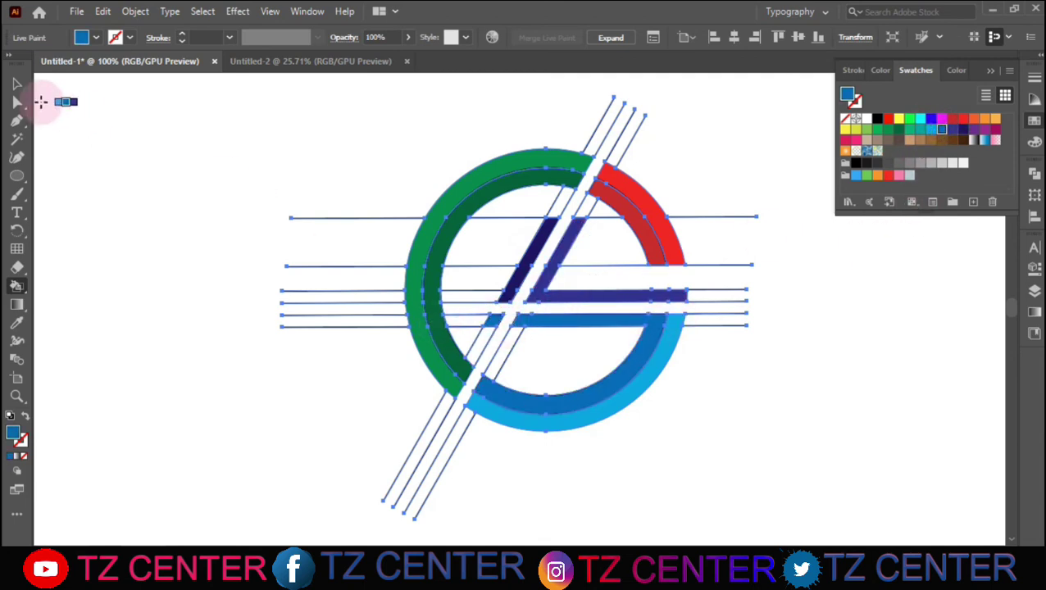
click(16, 83)
click(137, 154)
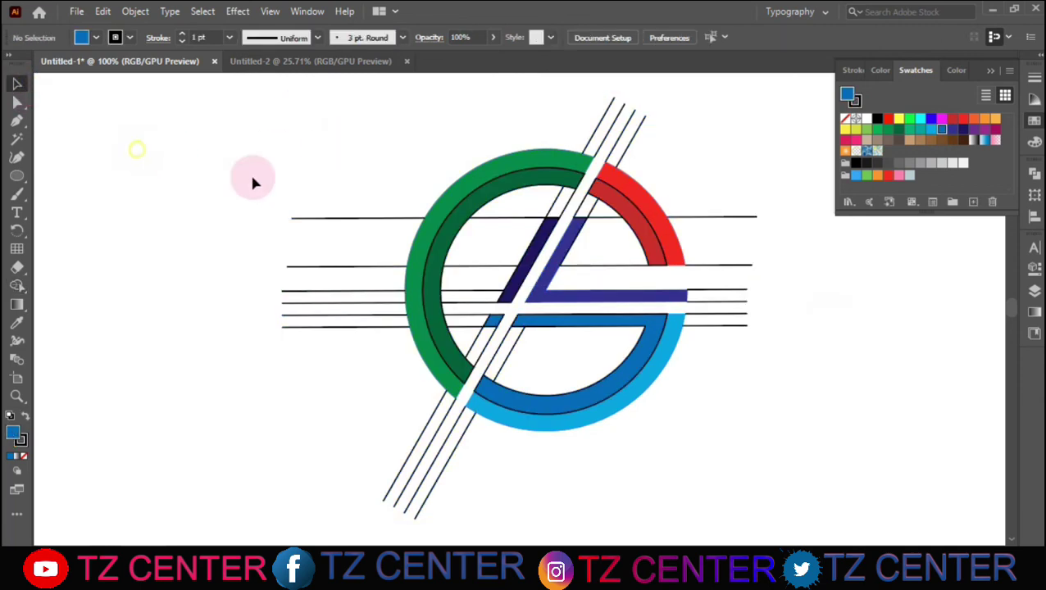
Set the stroke of all logo artwork to None, then zoom in on the clean logo
drag(688, 445, 234, 86)
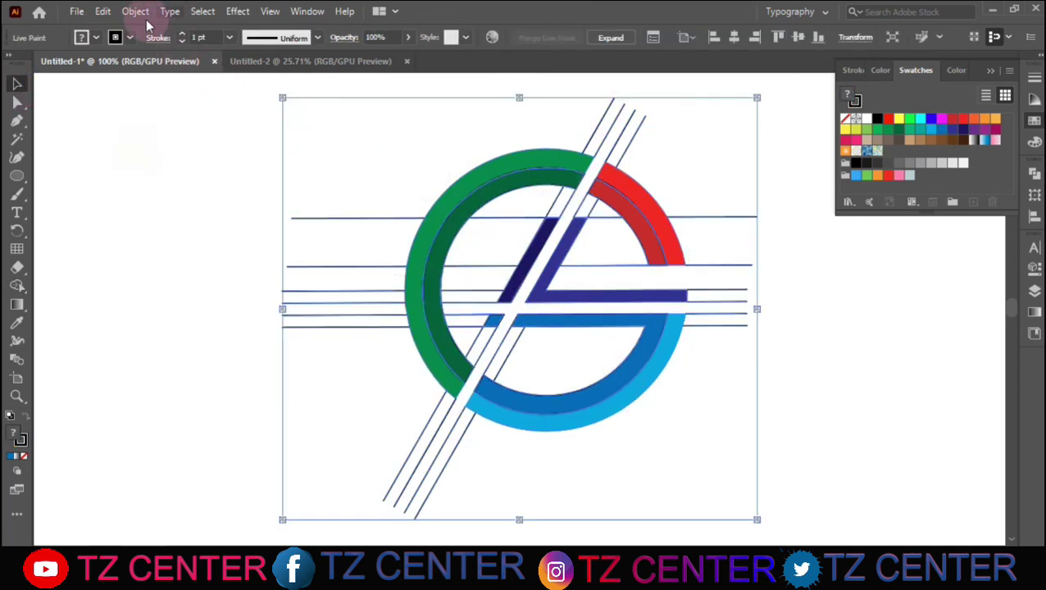
click(81, 37)
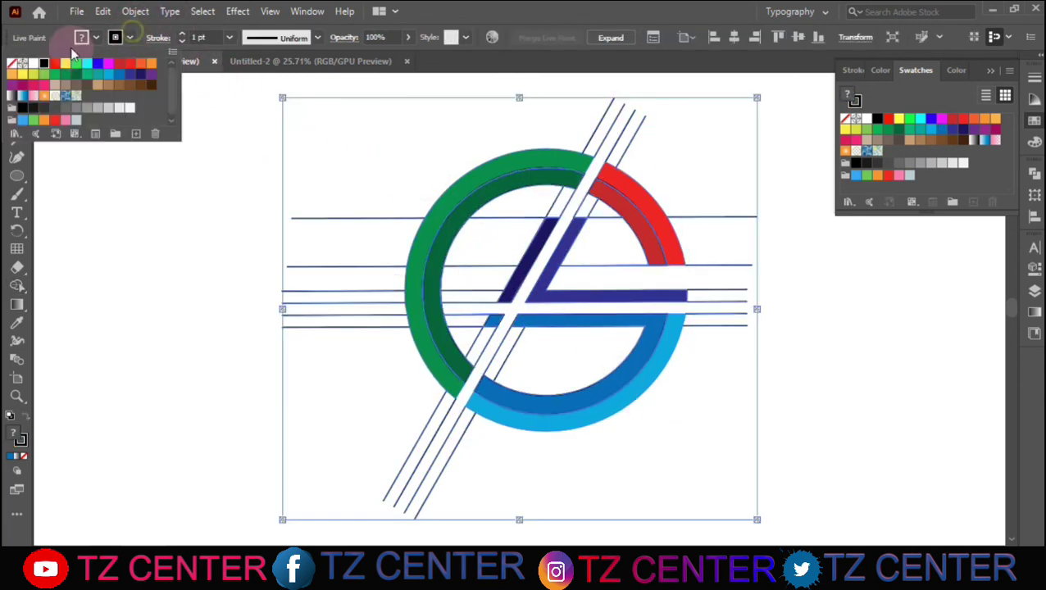
click(233, 89)
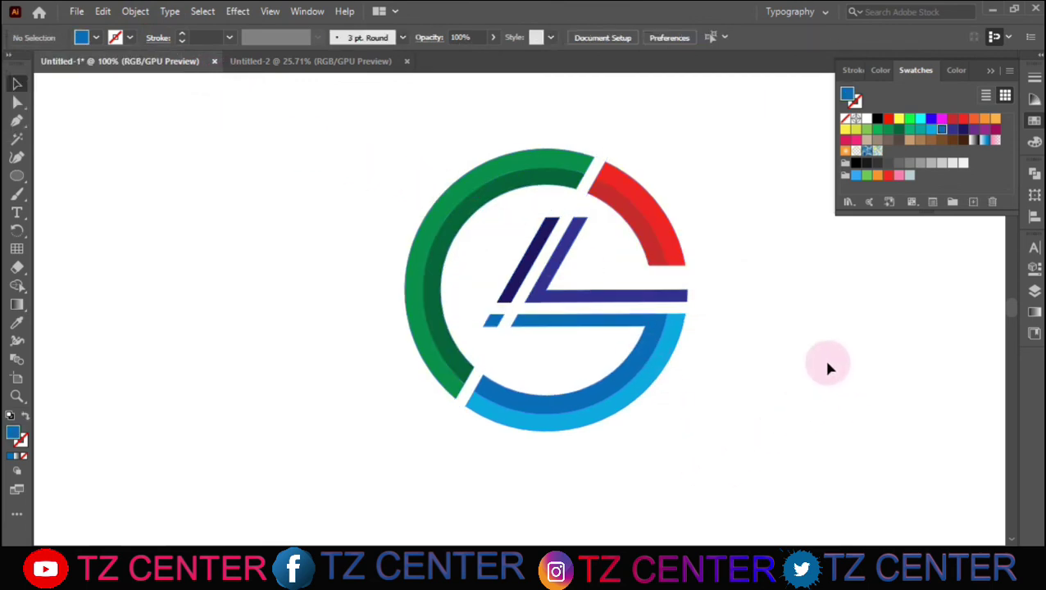
click(990, 71)
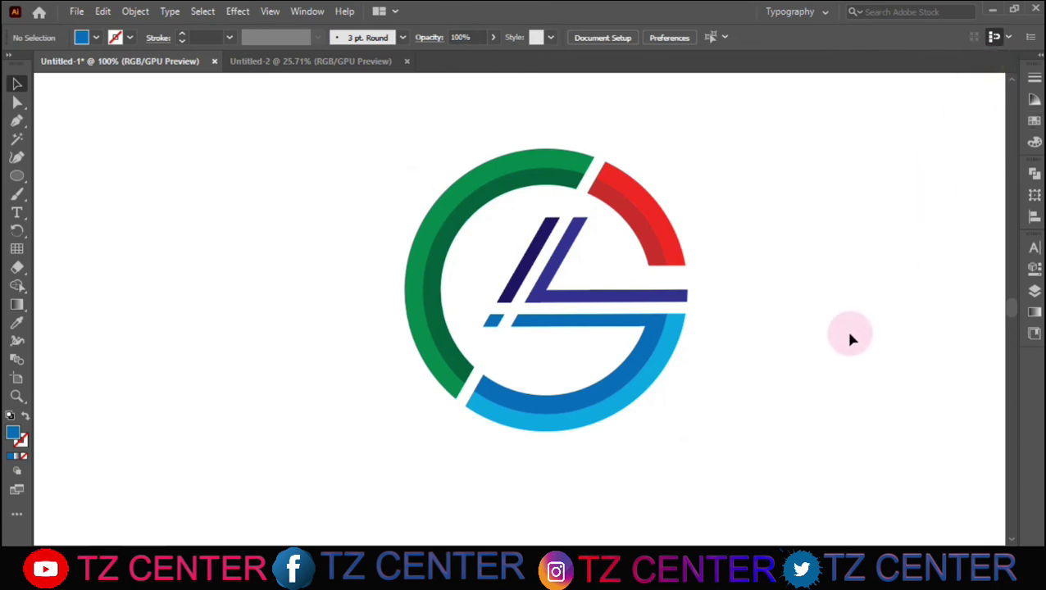
key(ctrl+plus)
scroll(853, 336, up, 1)
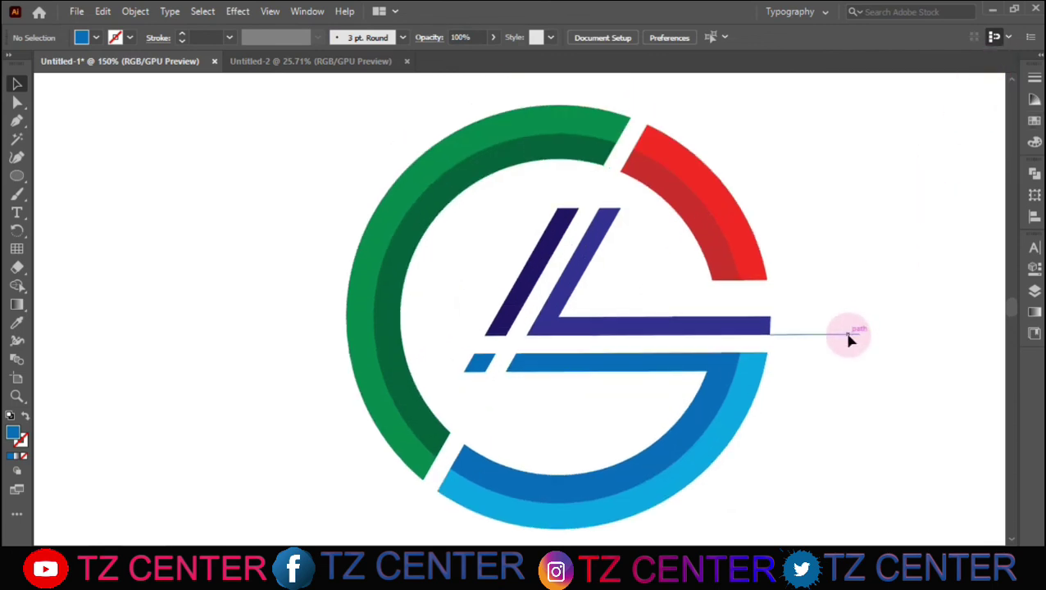